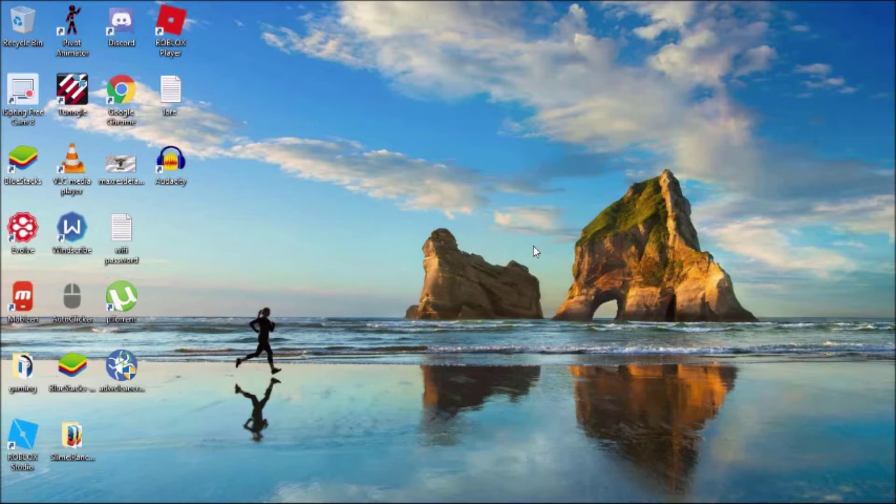
Launch Google Chrome from its desktop shortcut to a New Tab page
{"action": "mouse_move", "coordinate": [277, 502]}
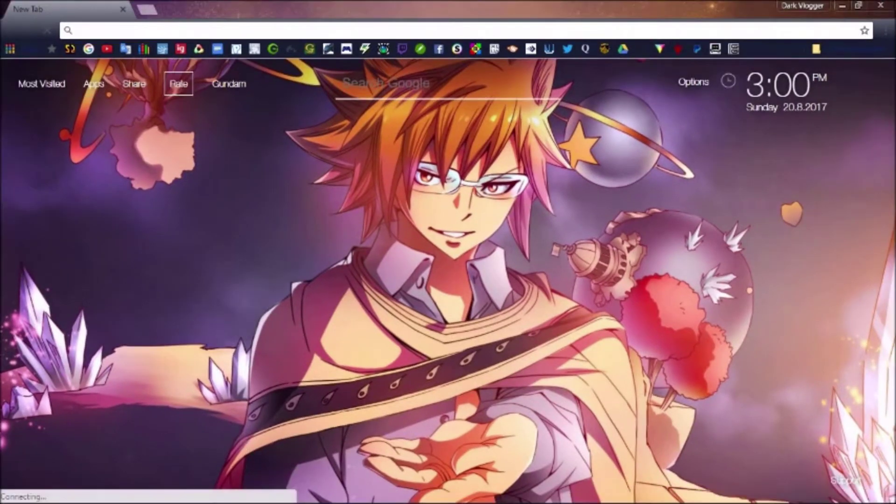
Paste the SCP Driver Package wiki address and load the page
{"action": "right_click", "coordinate": [231, 29]}
{"action": "left_click", "coordinate": [271, 91]}
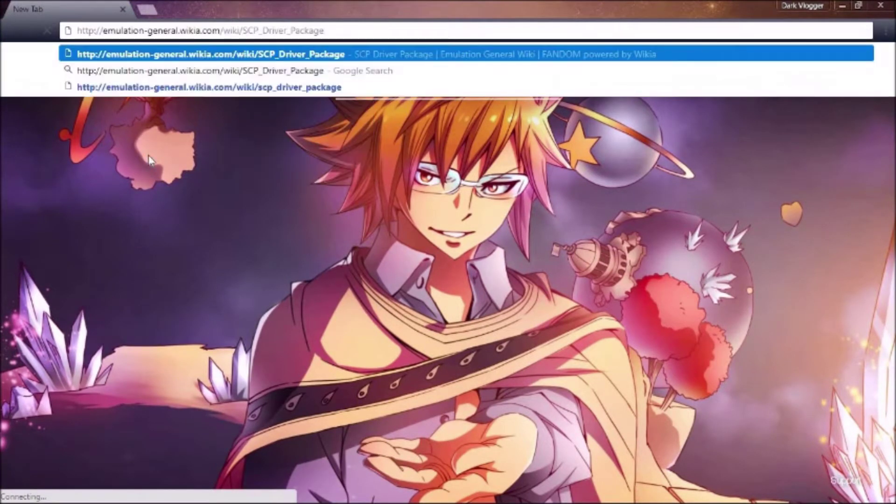
{"action": "key", "text": "Return"}
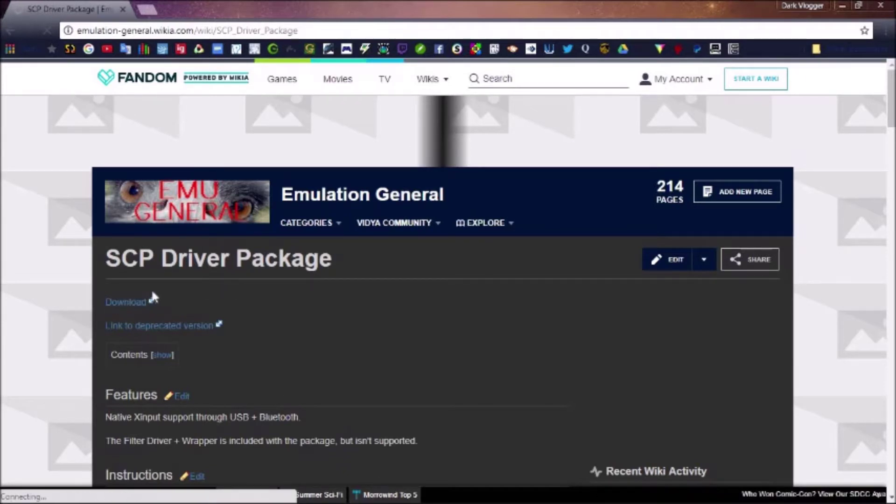
Follow the package's download link to the GitHub ScpToolkit v1.7.277.16103-BETA releases page
{"action": "left_click", "coordinate": [142, 303]}
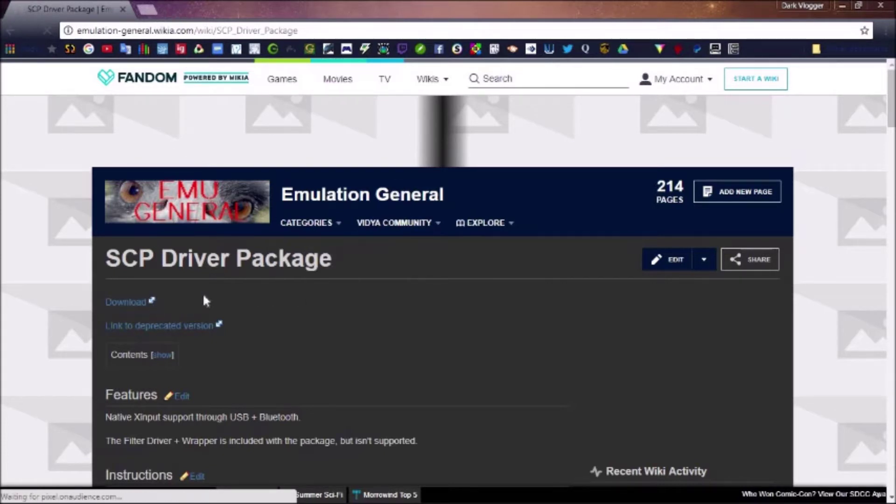
{"action": "scroll", "coordinate": [666, 124], "scroll_direction": "down", "scroll_amount": 6}
{"action": "scroll", "coordinate": [456, 299], "scroll_direction": "down", "scroll_amount": 20}
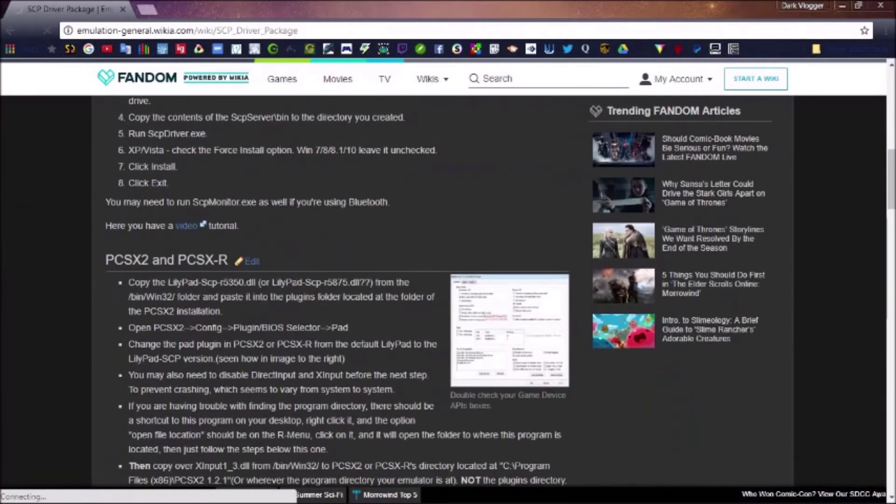
{"action": "scroll", "coordinate": [520, 375], "scroll_direction": "up", "scroll_amount": 15}
{"action": "scroll", "coordinate": [643, 360], "scroll_direction": "up", "scroll_amount": 10}
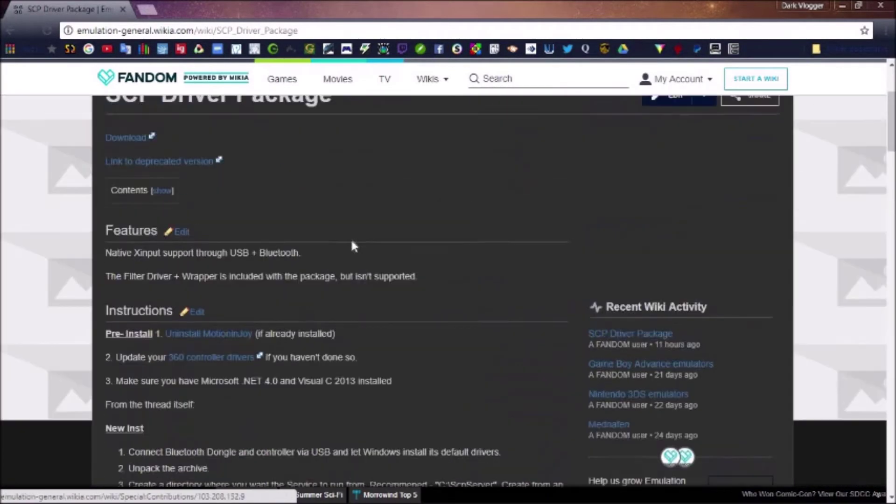
Download the ScpToolkit_Setup.exe installer from the GitHub releases page
{"action": "left_click", "coordinate": [135, 308]}
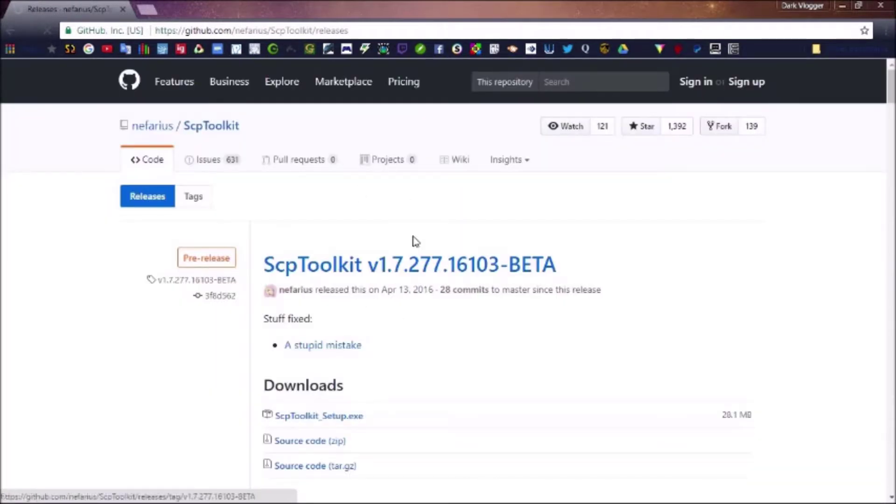
{"action": "scroll", "coordinate": [424, 292], "scroll_direction": "down", "scroll_amount": 1}
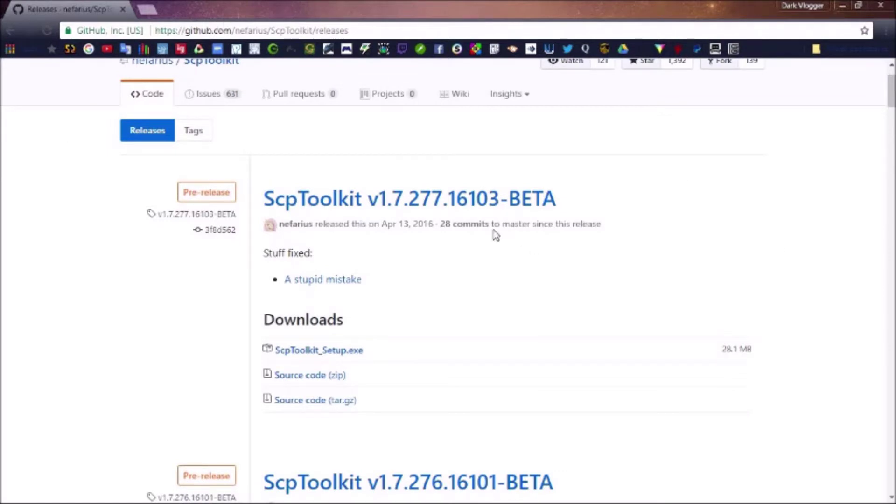
{"action": "scroll", "coordinate": [344, 224], "scroll_direction": "up", "scroll_amount": 1}
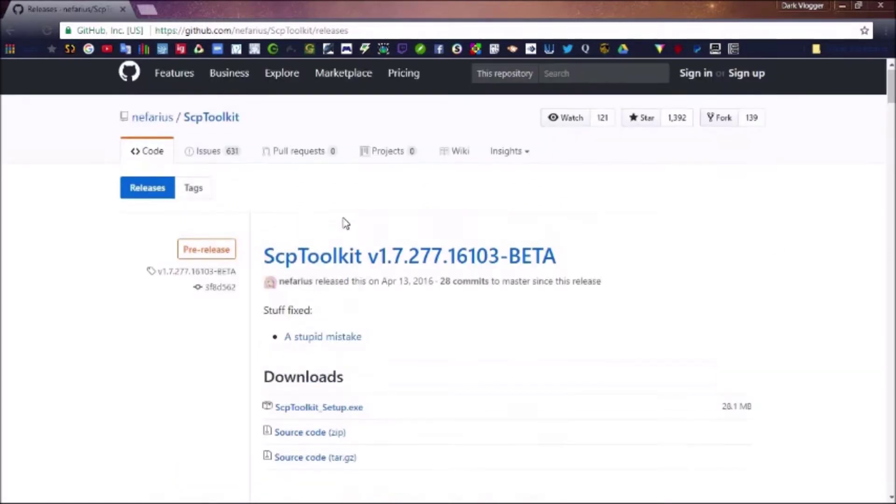
{"action": "scroll", "coordinate": [366, 190], "scroll_direction": "down", "scroll_amount": 2}
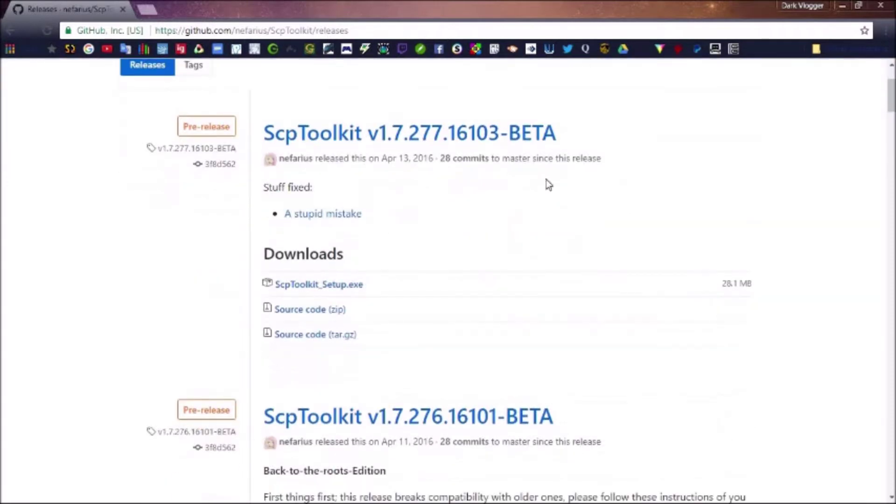
{"action": "left_click", "coordinate": [348, 292]}
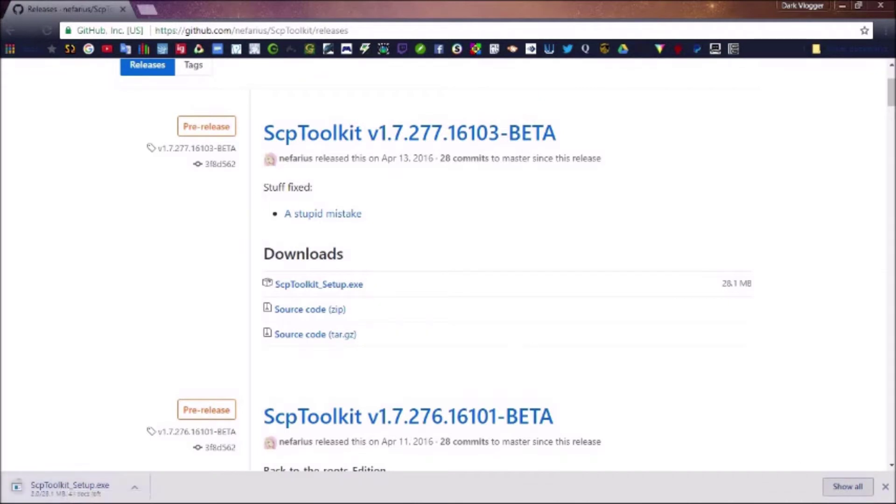
Check that the 28,747 KB ScpToolkit_Setup download is in the b02 folder
{"action": "left_click", "coordinate": [839, 5]}
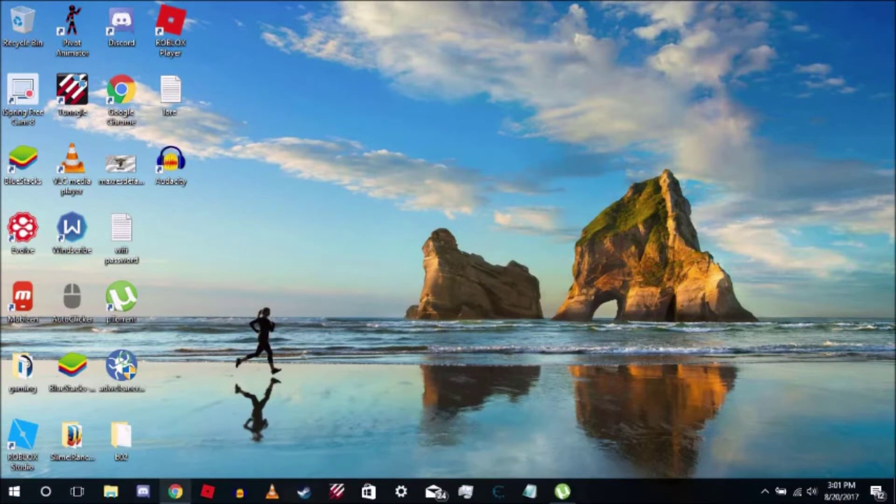
{"action": "double_click", "coordinate": [120, 448]}
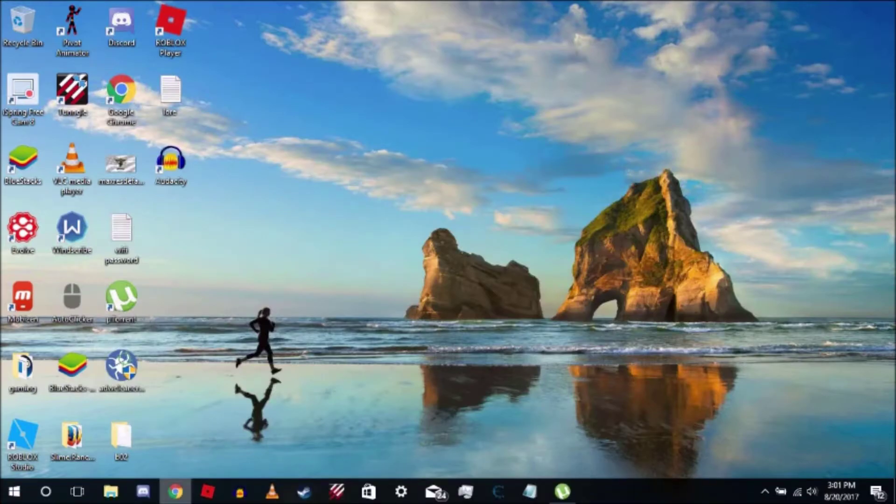
{"action": "left_click", "coordinate": [176, 492]}
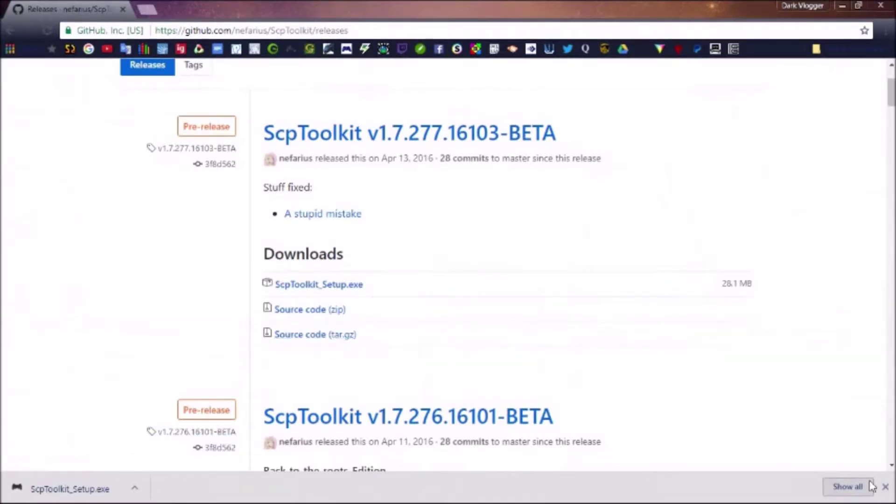
Accept the licence, install ScpToolkit with default features, and start the Driver Installer
{"action": "left_click", "coordinate": [117, 488]}
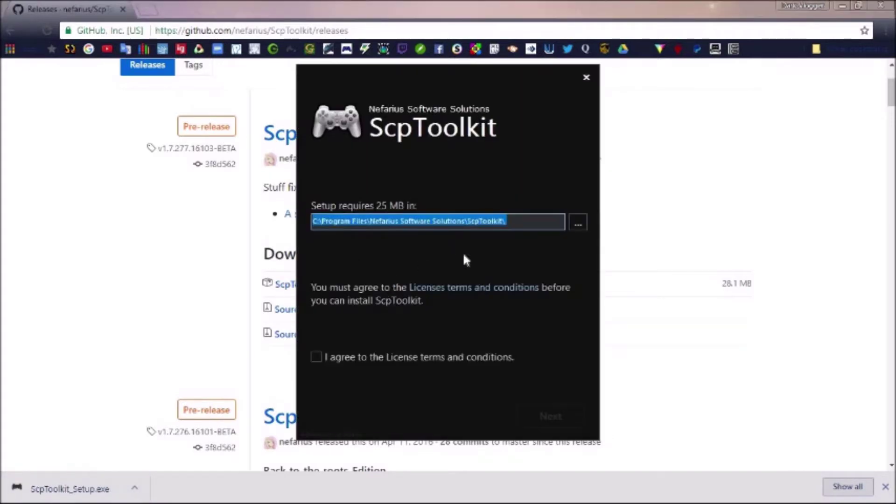
{"action": "left_click", "coordinate": [321, 358]}
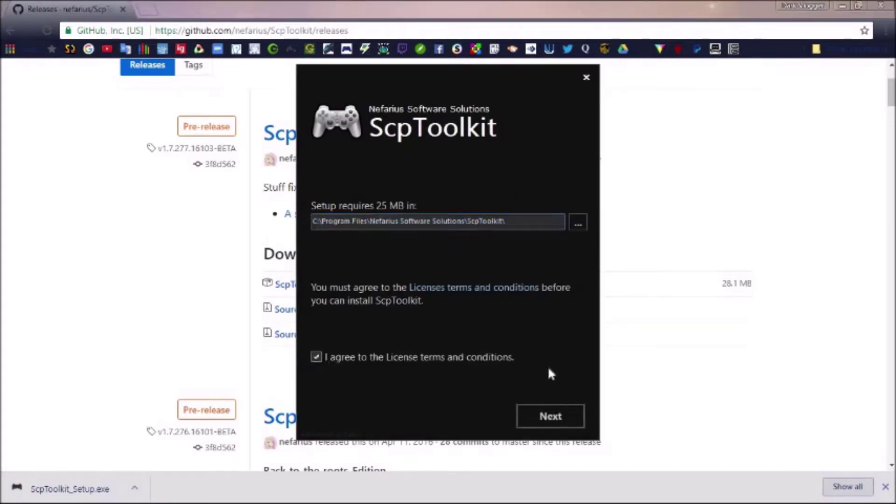
{"action": "left_click", "coordinate": [555, 411]}
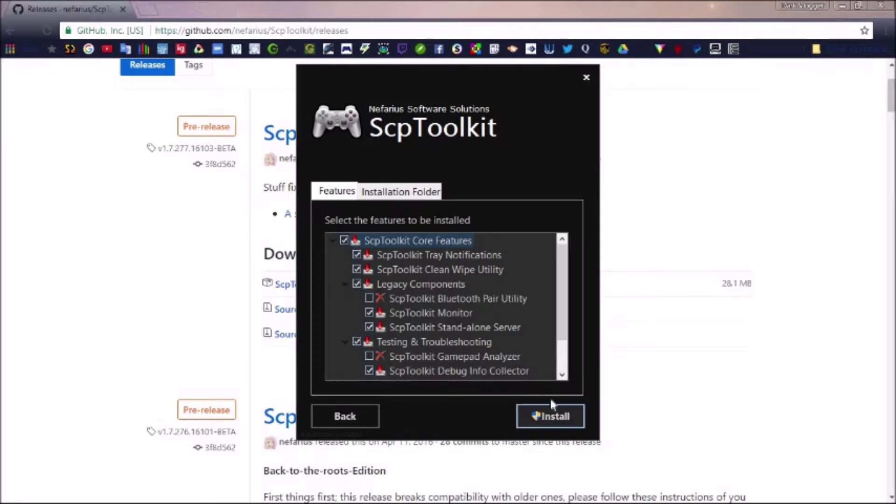
{"action": "left_click", "coordinate": [555, 413]}
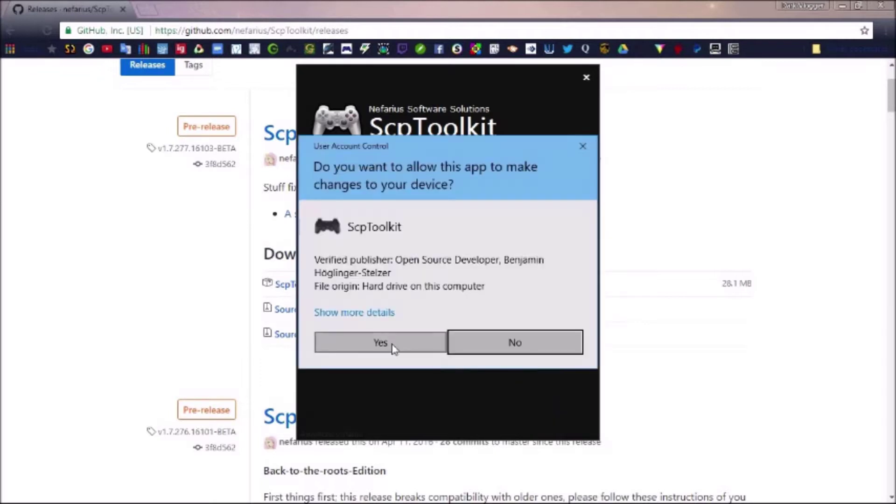
{"action": "left_click", "coordinate": [394, 346]}
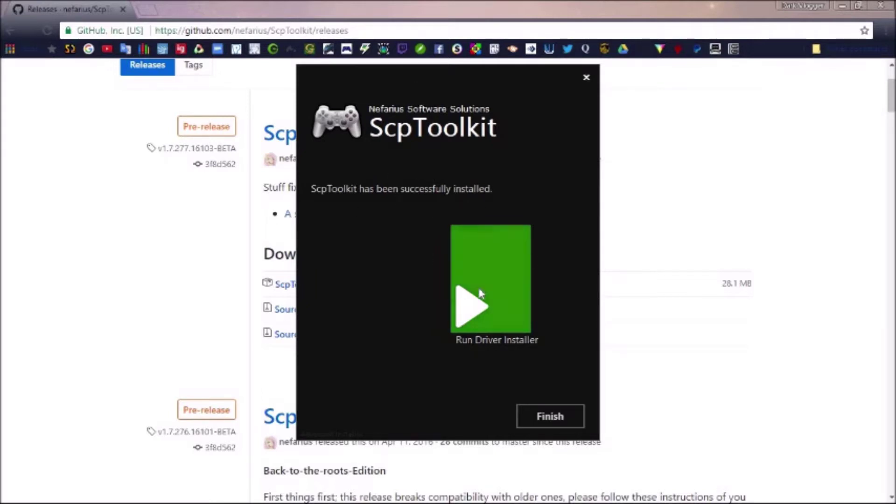
{"action": "left_click", "coordinate": [476, 304]}
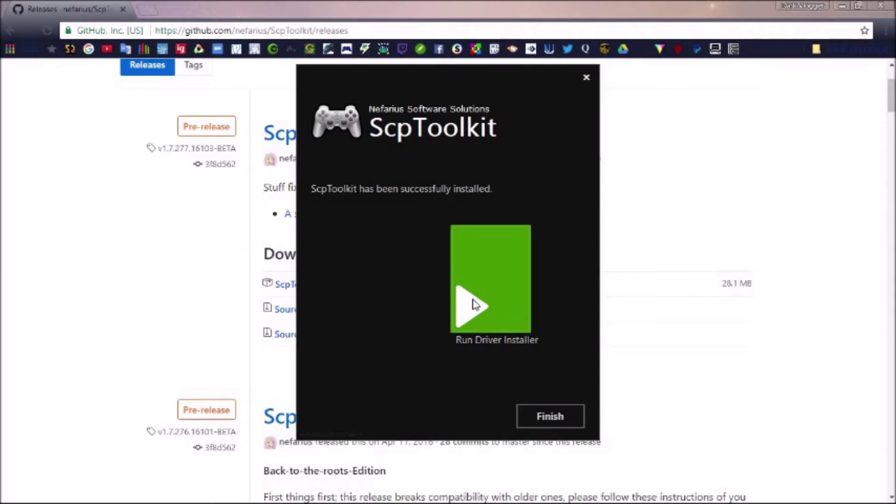
{"action": "left_click", "coordinate": [391, 344]}
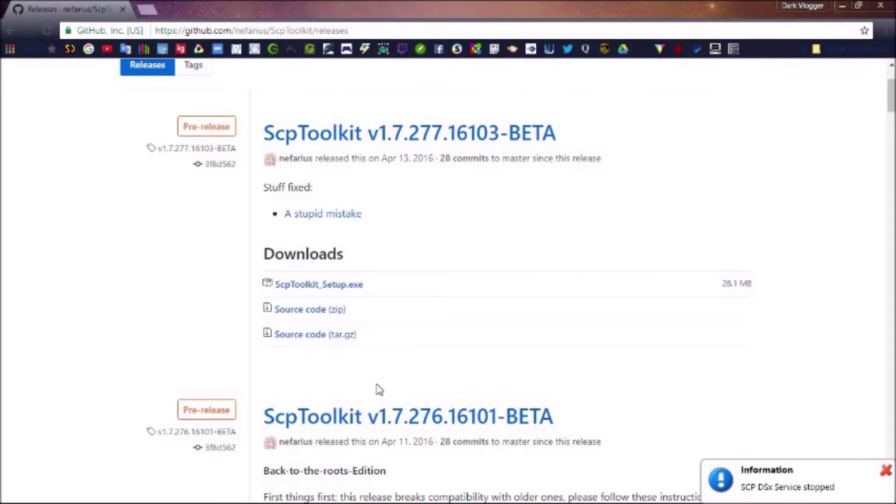
Advance the Driver Installer to Install DualShock 3/4 Controllers, showing PLAYSTATION(R)3 Controller initialized
{"action": "left_click", "coordinate": [842, 5]}
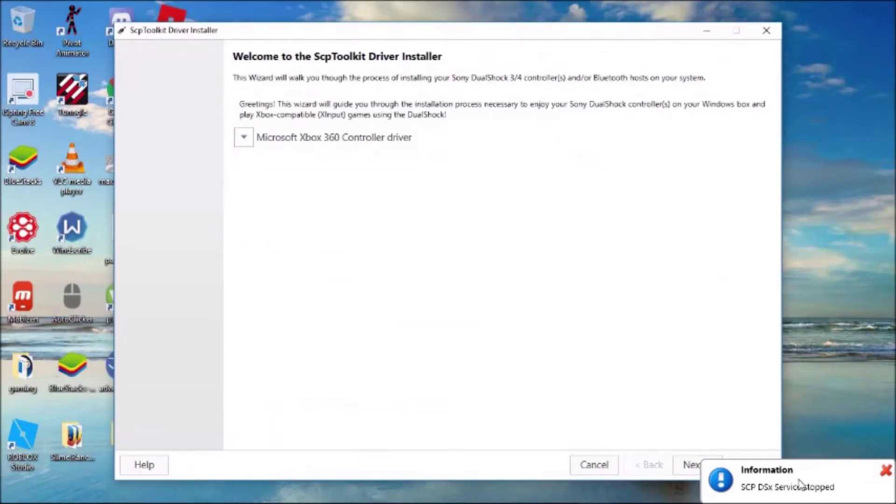
{"action": "left_click", "coordinate": [885, 470]}
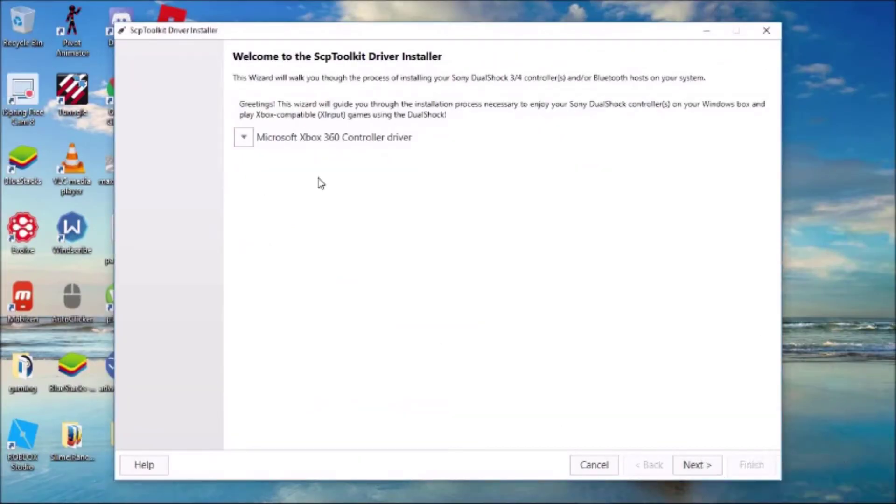
{"action": "left_click", "coordinate": [304, 139]}
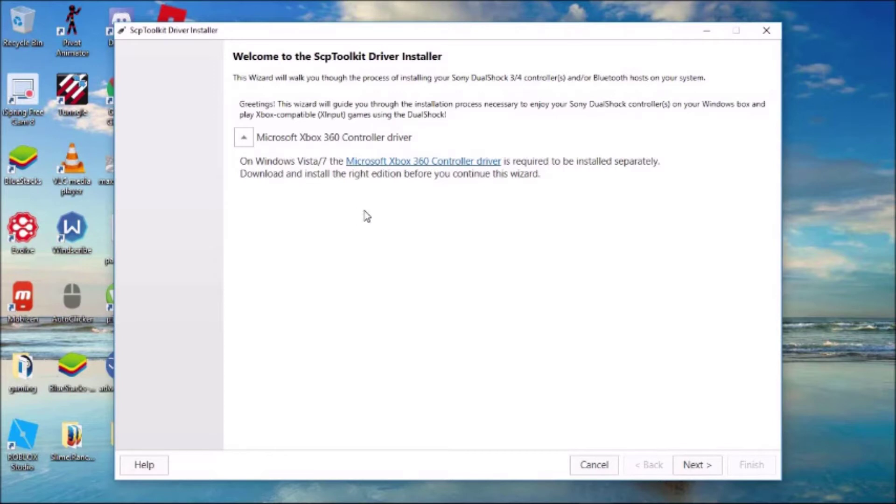
{"action": "left_click", "coordinate": [696, 465]}
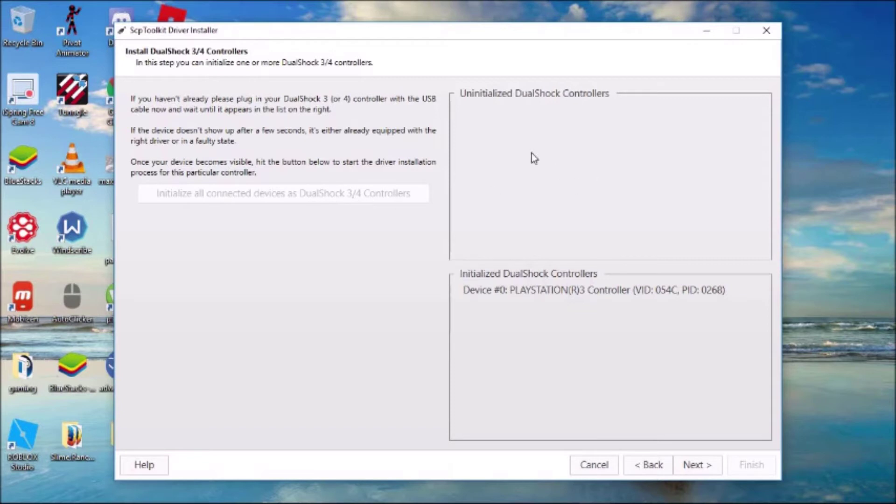
Skip the DualShock 3/4 and empty Bluetooth hosts pages to the Xbox 360 emulator step
{"action": "left_click", "coordinate": [690, 464]}
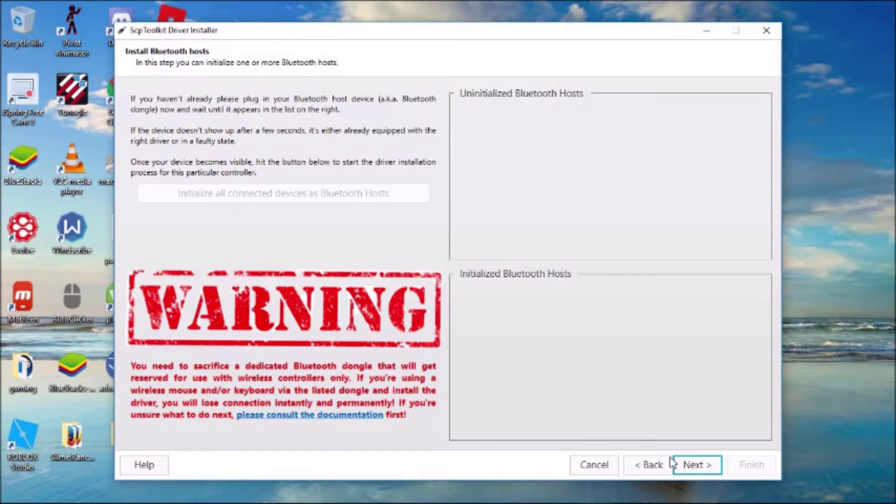
{"action": "left_click", "coordinate": [688, 464]}
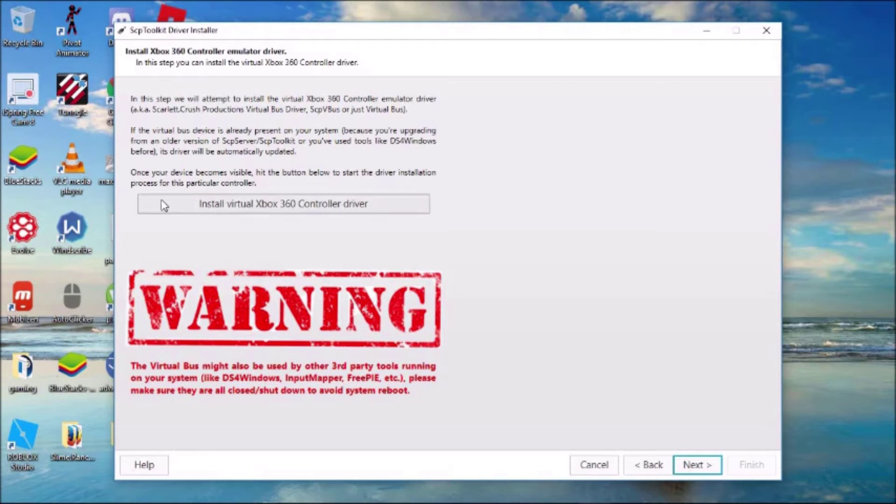
Install the virtual Xbox 360 Controller driver and move on to the Windows service step
{"action": "left_click", "coordinate": [391, 210]}
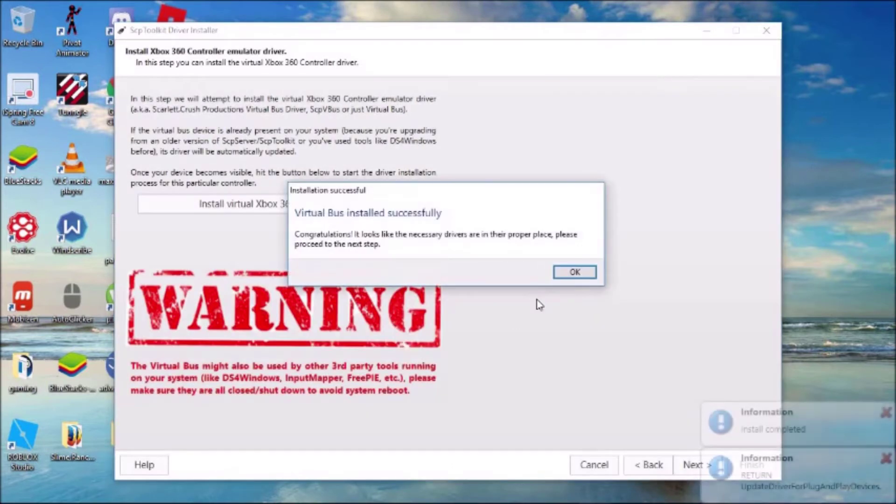
{"action": "left_click", "coordinate": [576, 273]}
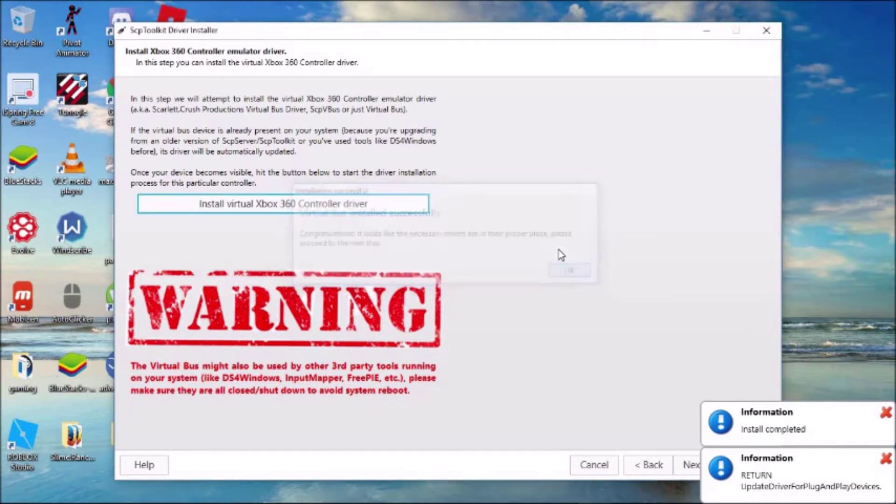
{"action": "left_click", "coordinate": [885, 413]}
{"action": "left_click", "coordinate": [885, 459]}
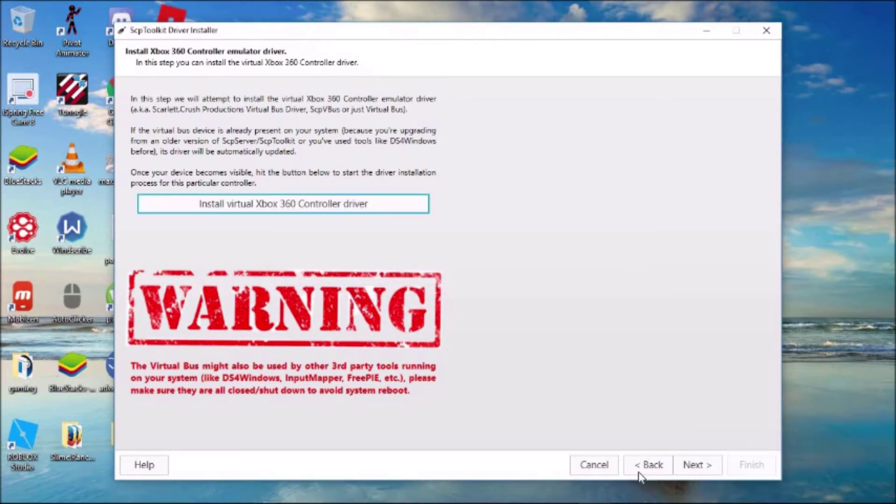
{"action": "left_click", "coordinate": [695, 461]}
{"action": "left_click", "coordinate": [689, 464]}
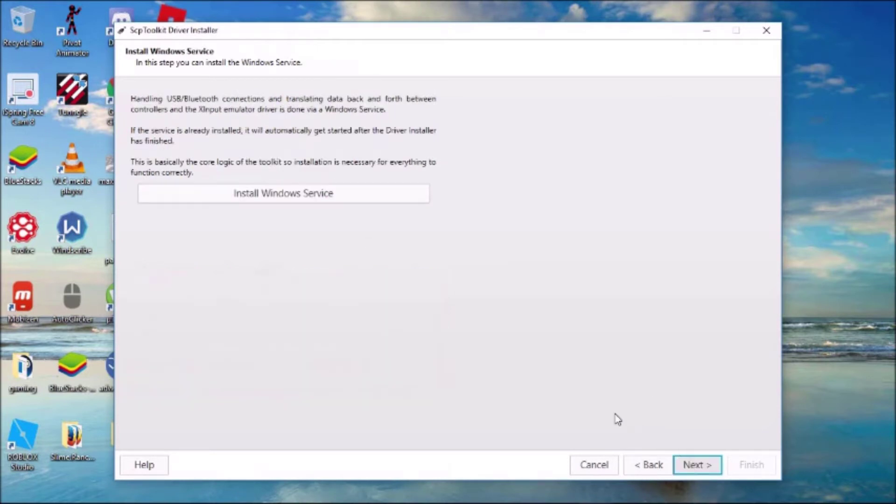
Install the ScpToolkit Windows Service and finish the driver installer
{"action": "left_click", "coordinate": [229, 194]}
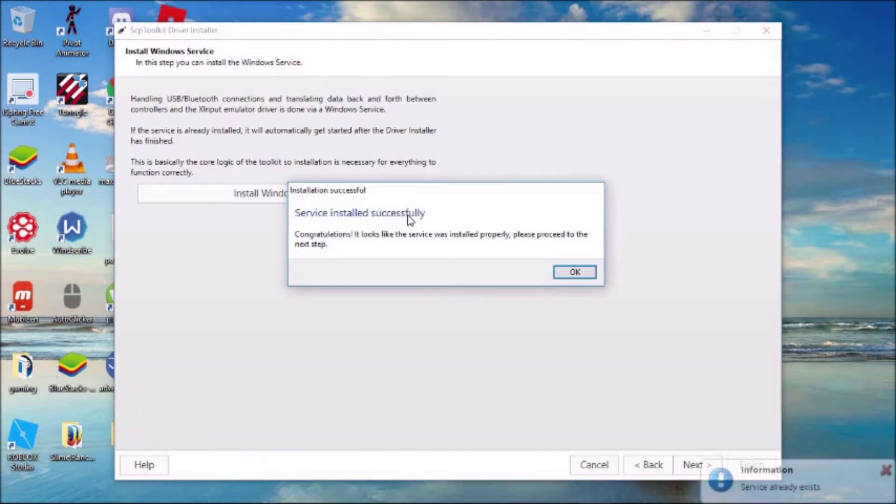
{"action": "left_click", "coordinate": [573, 274]}
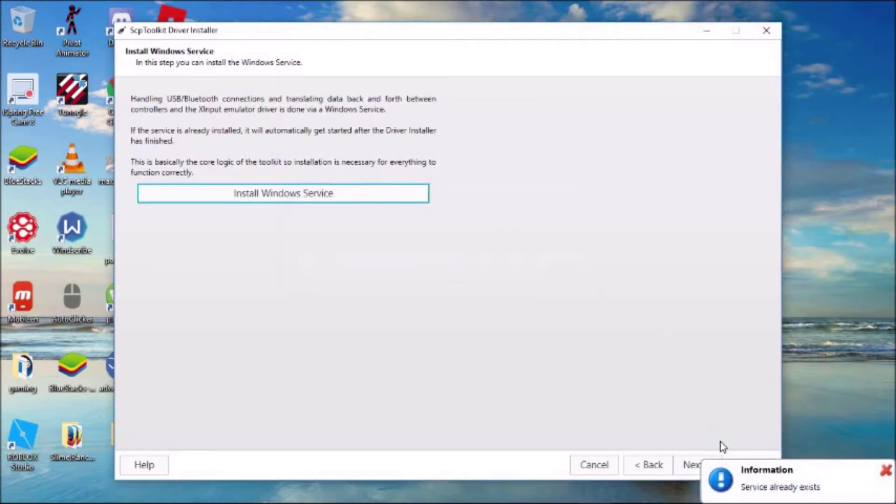
{"action": "left_click", "coordinate": [688, 466]}
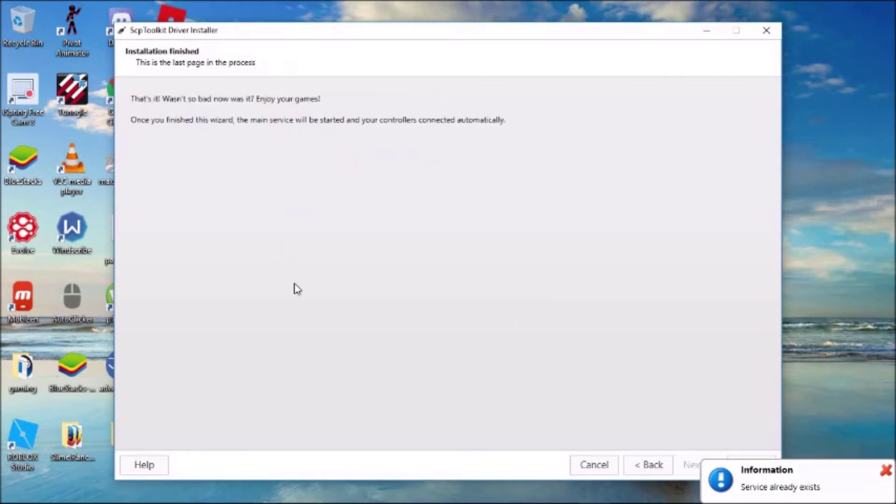
{"action": "left_click", "coordinate": [885, 470]}
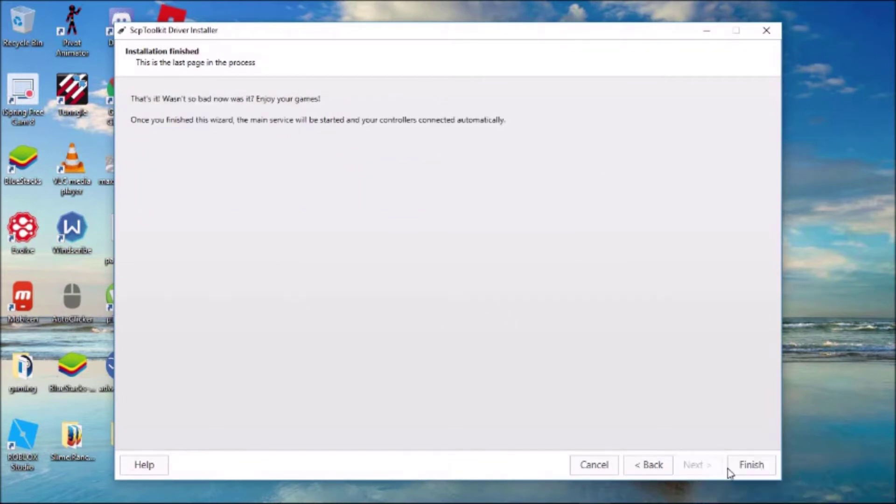
{"action": "left_click", "coordinate": [732, 465]}
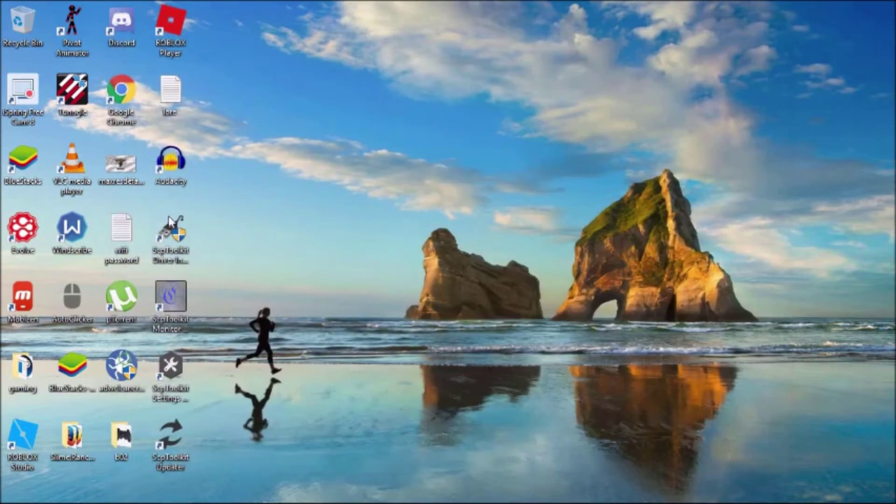
Group the four ScpToolkit shortcuts and create a new desktop folder named 'scp toolkit'
{"action": "left_click_drag", "start_coordinate": [175, 488], "coordinate": [467, 98]}
{"action": "right_click", "coordinate": [365, 147]}
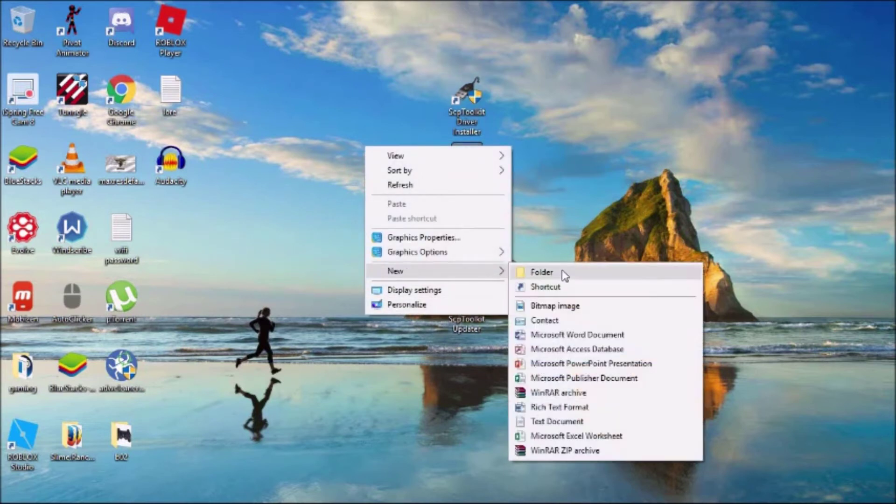
{"action": "left_click", "coordinate": [562, 273]}
{"action": "type", "text": "stp tool"}
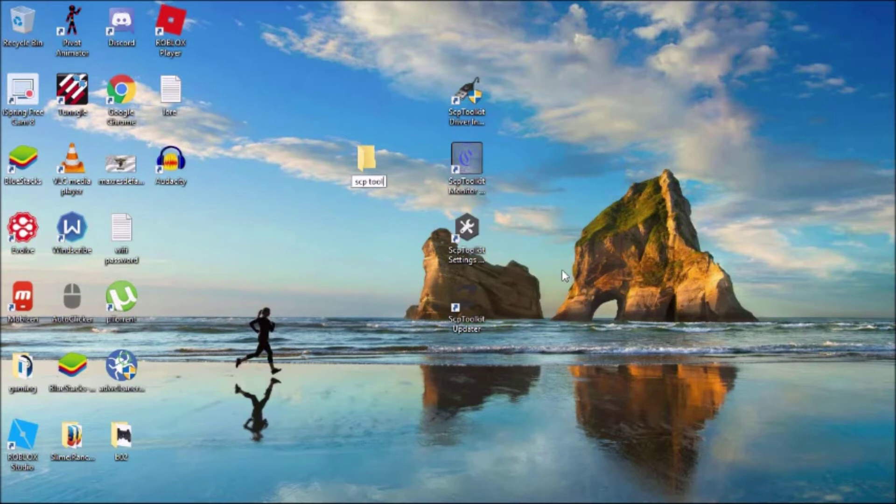
{"action": "type", "text": "kit"}
{"action": "key", "text": "Return"}
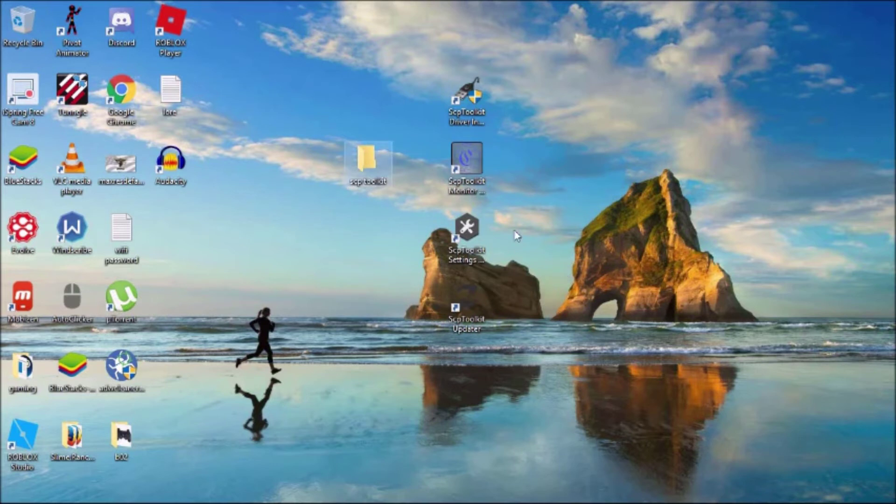
Rename the folder to 'scp driver' and move the four ScpToolkit shortcuts into it
{"action": "right_click", "coordinate": [372, 183]}
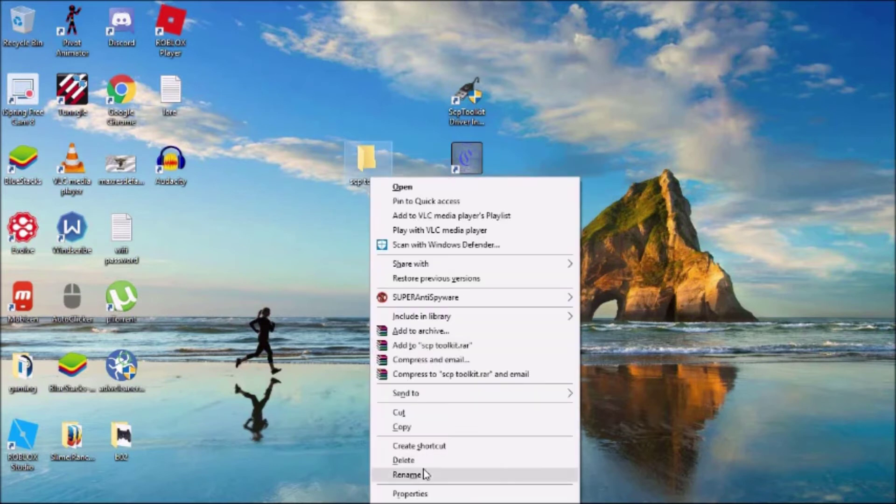
{"action": "left_click", "coordinate": [425, 474]}
{"action": "left_click", "coordinate": [383, 180]}
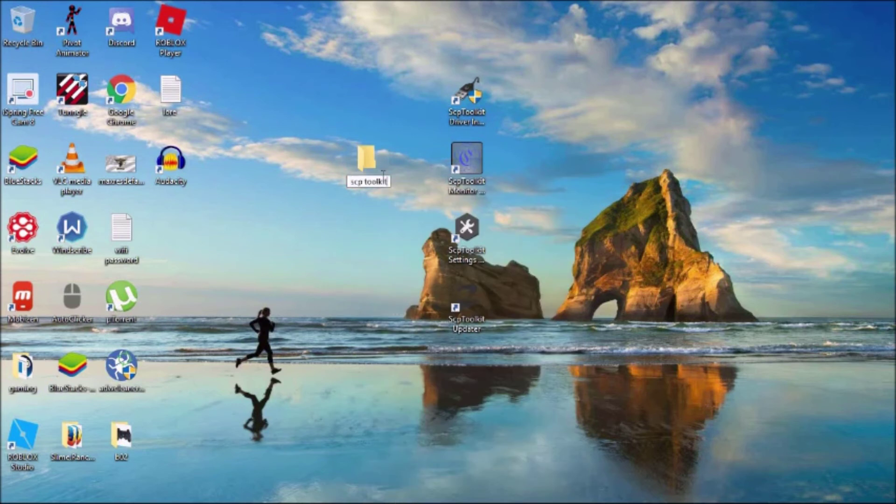
{"action": "key", "text": "BackSpace"}
{"action": "key", "text": "BackSpace"}
{"action": "key", "text": "BackSpace"}
{"action": "key", "text": "BackSpace"}
{"action": "key", "text": "BackSpace"}
{"action": "key", "text": "BackSpace"}
{"action": "key", "text": "BackSpace"}
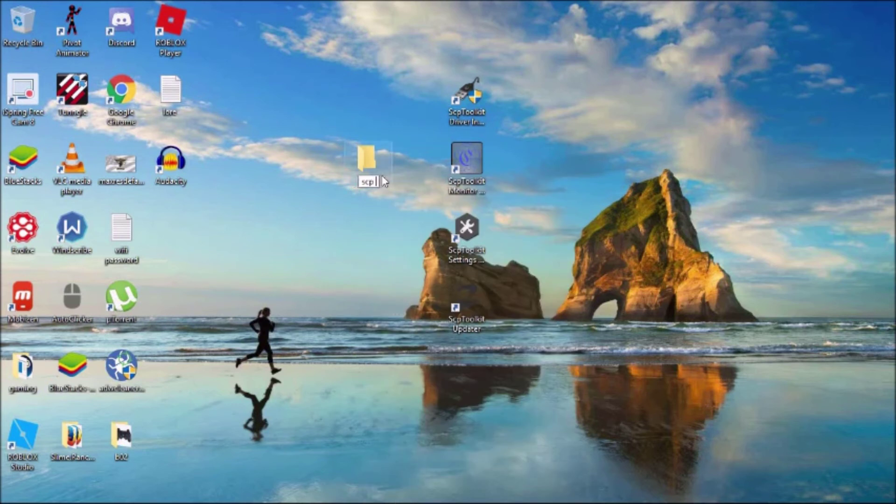
{"action": "type", "text": "driver"}
{"action": "key", "text": "Return"}
{"action": "left_click_drag", "start_coordinate": [477, 16], "coordinate": [367, 161]}
Move ScpToolkit_Setup out of b02, then delete b02 and empty the Recycle Bin
{"action": "double_click", "coordinate": [122, 433]}
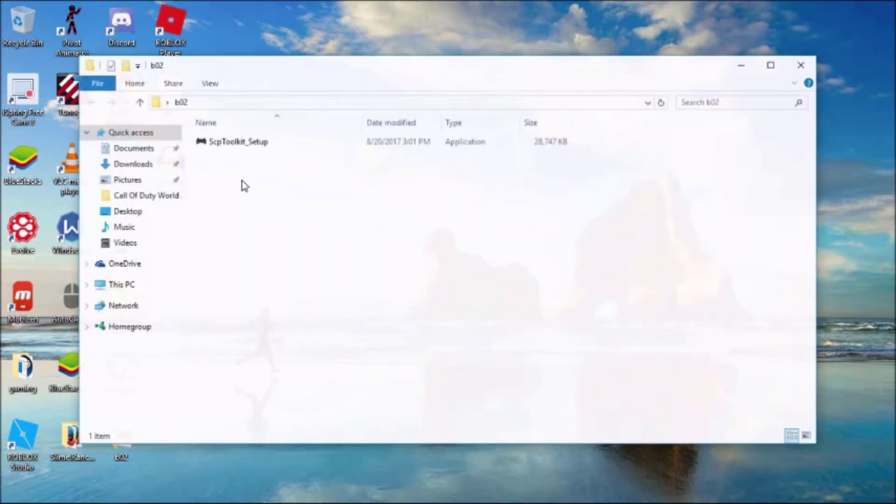
{"action": "left_click_drag", "start_coordinate": [264, 147], "coordinate": [327, 25]}
{"action": "left_click", "coordinate": [802, 64]}
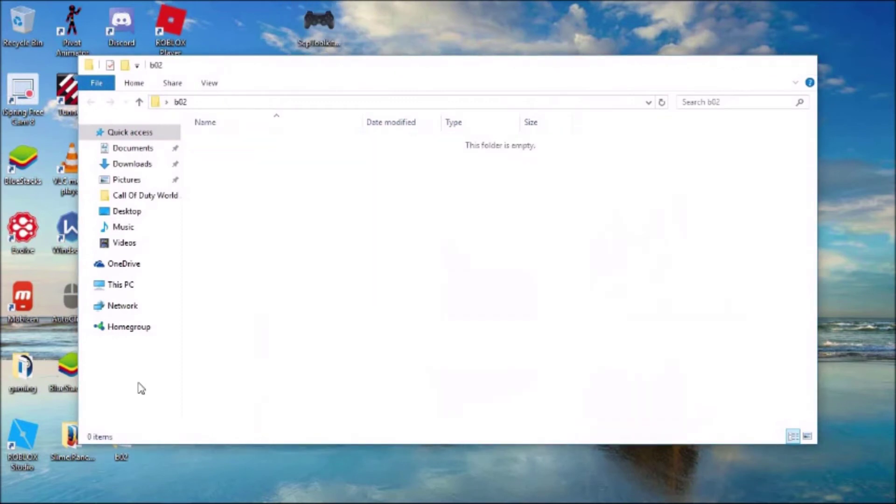
{"action": "right_click", "coordinate": [115, 447]}
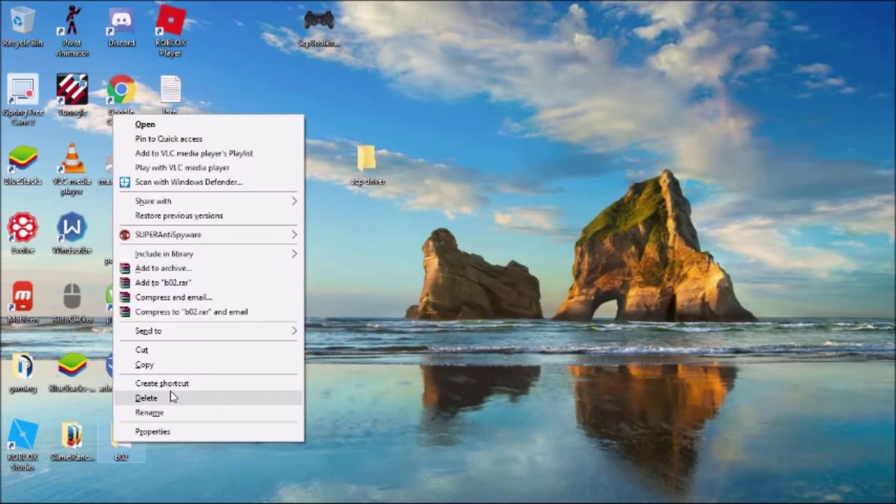
{"action": "left_click", "coordinate": [172, 394]}
{"action": "right_click", "coordinate": [29, 26]}
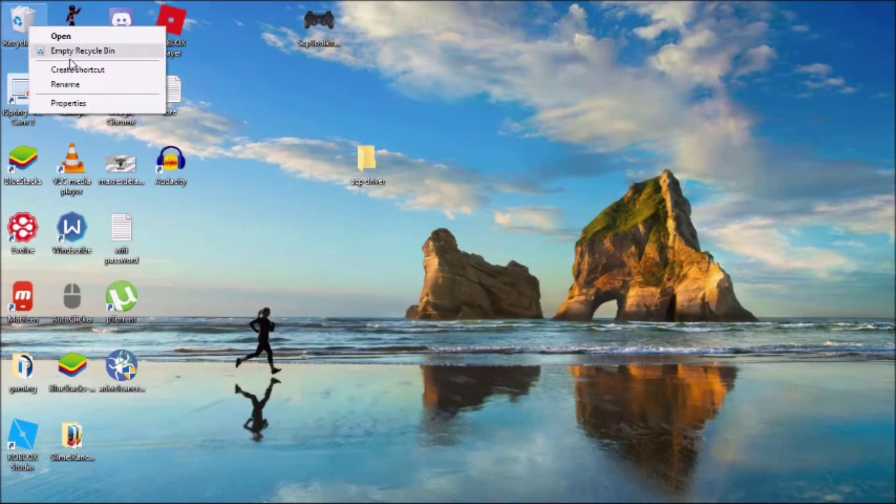
{"action": "left_click", "coordinate": [70, 50]}
{"action": "left_click", "coordinate": [501, 317]}
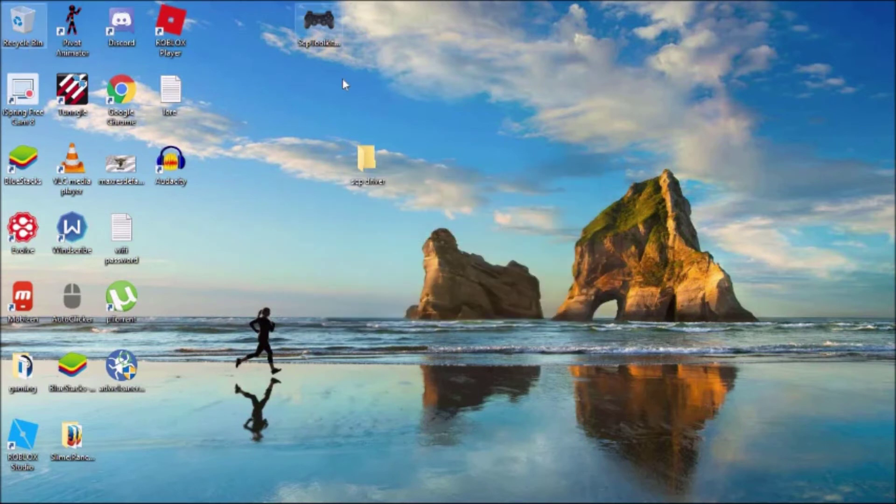
Move ScpToolkit_Setup into the scp driver folder, bringing it to five items
{"action": "left_click_drag", "start_coordinate": [318, 23], "coordinate": [148, 431]}
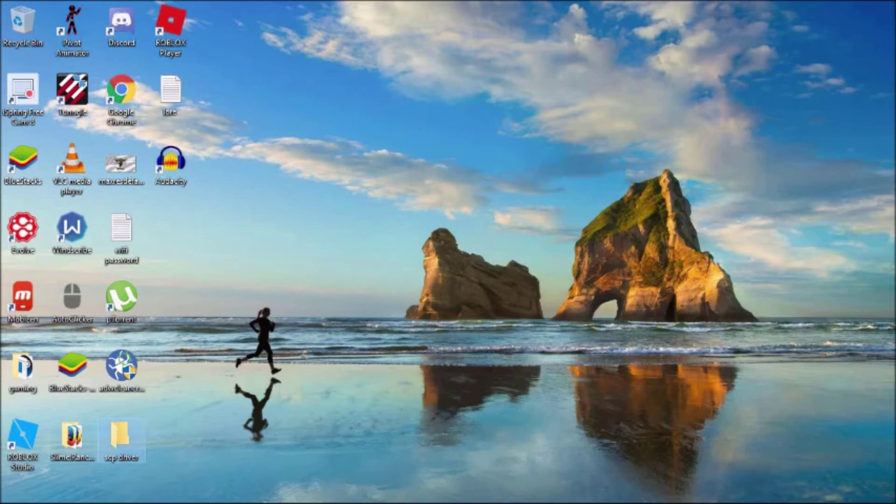
{"action": "mouse_move", "coordinate": [198, 500]}
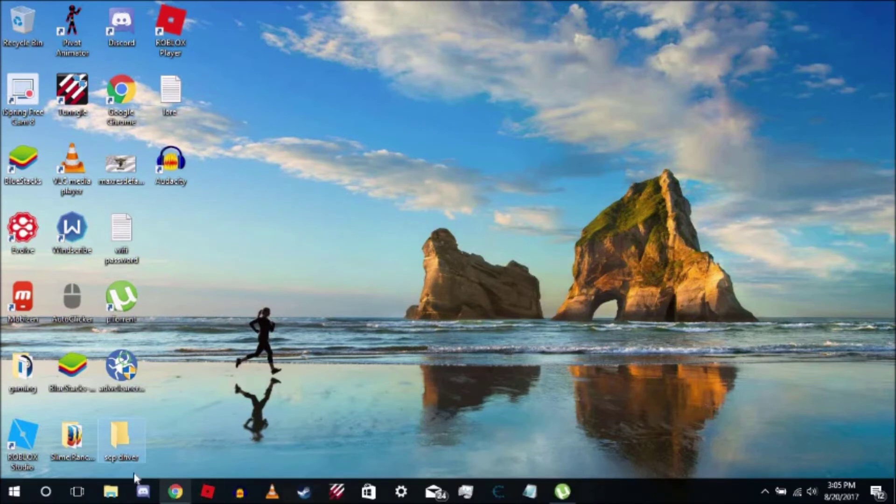
{"action": "mouse_move", "coordinate": [139, 442]}
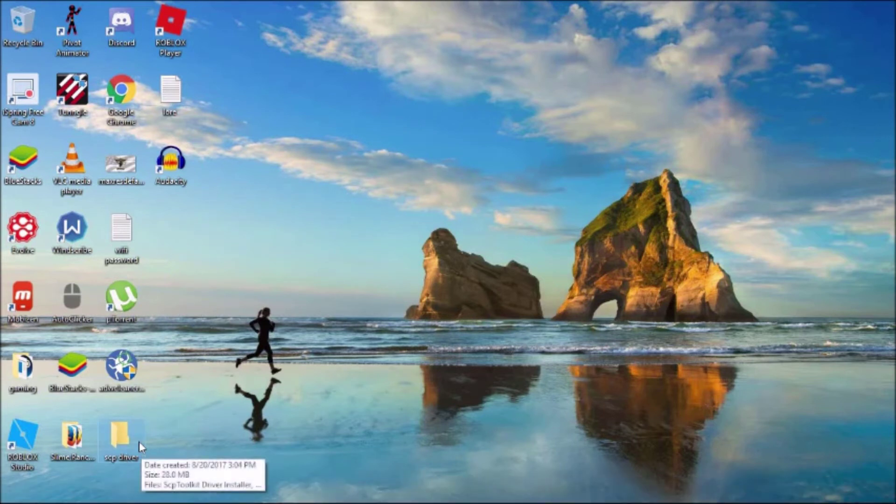
{"action": "double_click", "coordinate": [122, 436]}
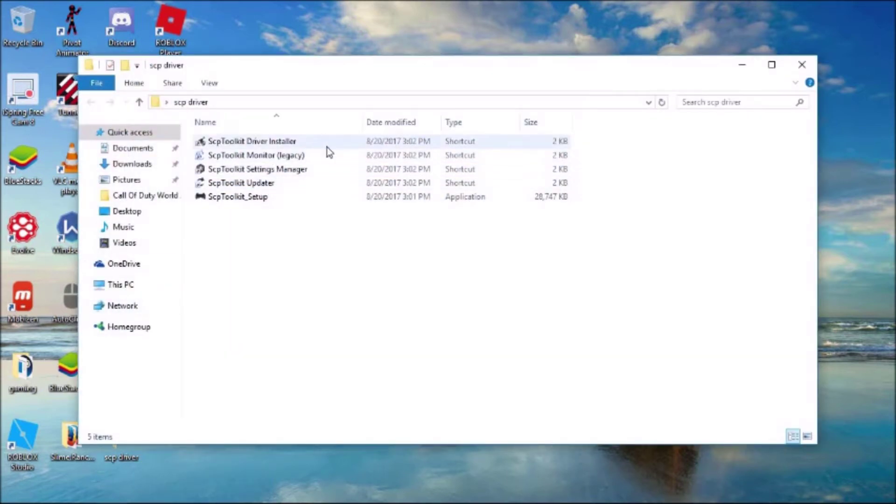
Show the scp driver folder's files as Medium icons
{"action": "right_click", "coordinate": [272, 264]}
{"action": "mouse_move", "coordinate": [259, 283]}
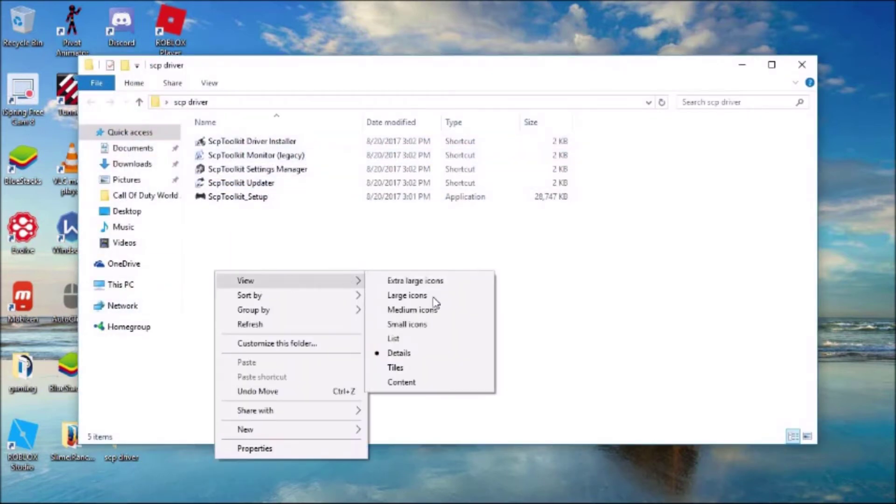
{"action": "left_click", "coordinate": [426, 310]}
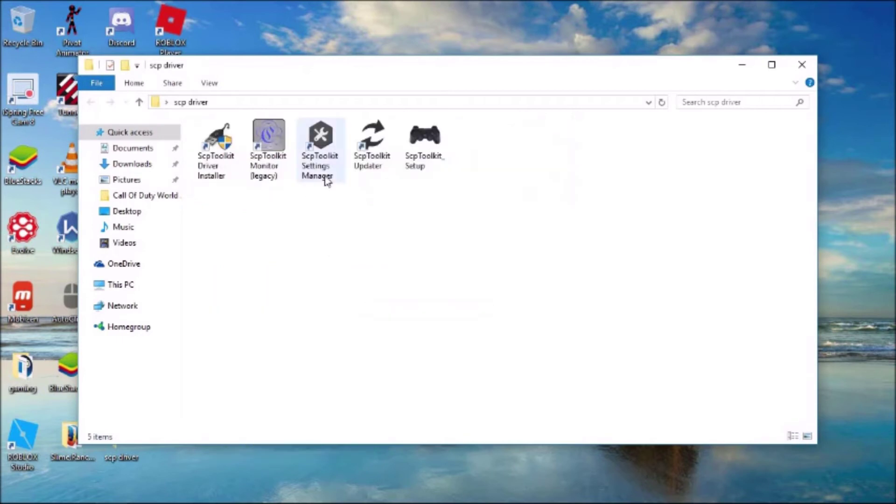
Launch ScpToolkit Monitor (legacy) and confirm Pad One is a charged DS3 over USB
{"action": "double_click", "coordinate": [275, 154]}
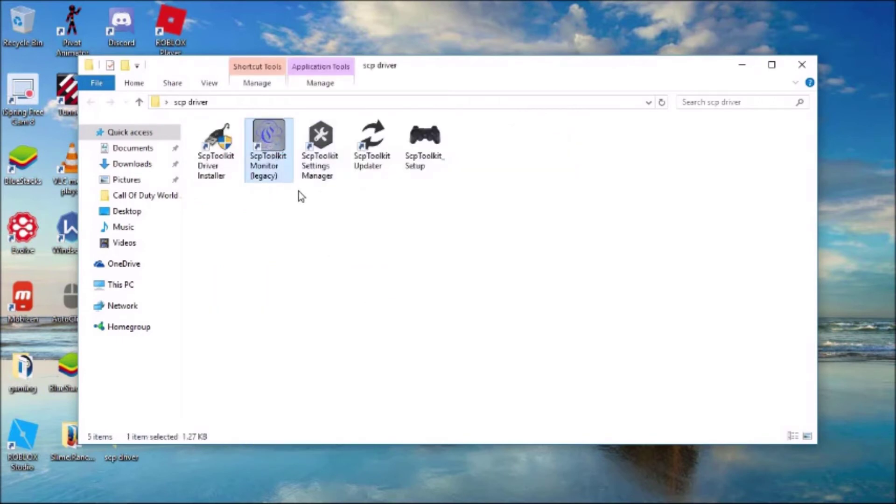
{"action": "mouse_move", "coordinate": [689, 485]}
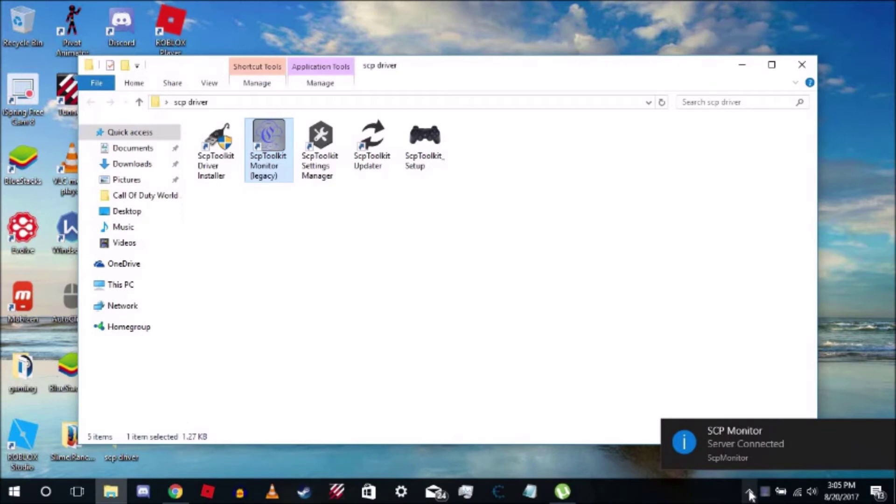
{"action": "left_click", "coordinate": [709, 448]}
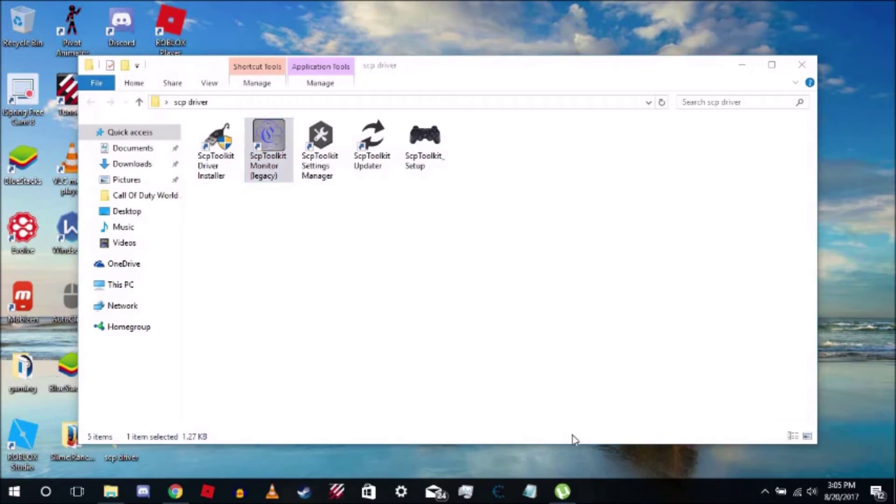
{"action": "key", "text": "alt+Tab"}
{"action": "key", "text": "alt+Tab"}
{"action": "key", "text": "alt+Tab"}
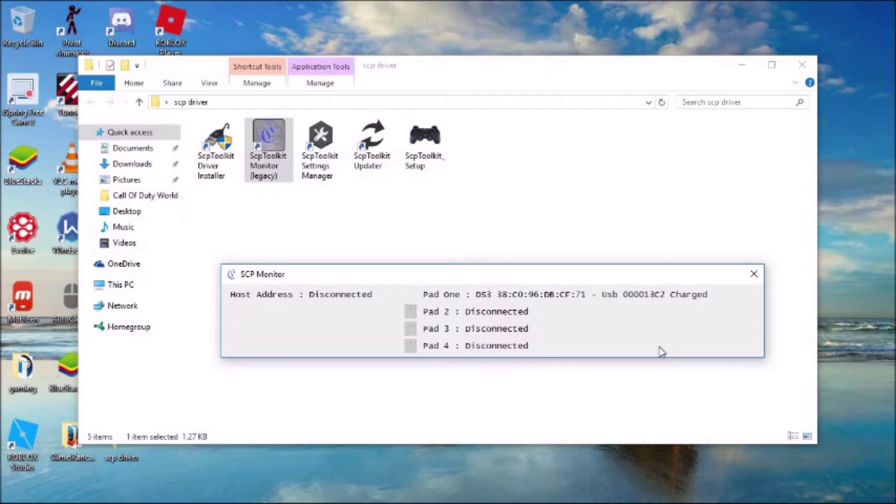
{"action": "left_click", "coordinate": [467, 196]}
Launch ScpToolkit Settings Manager and expand the DualShock 3 specific settings
{"action": "double_click", "coordinate": [343, 159]}
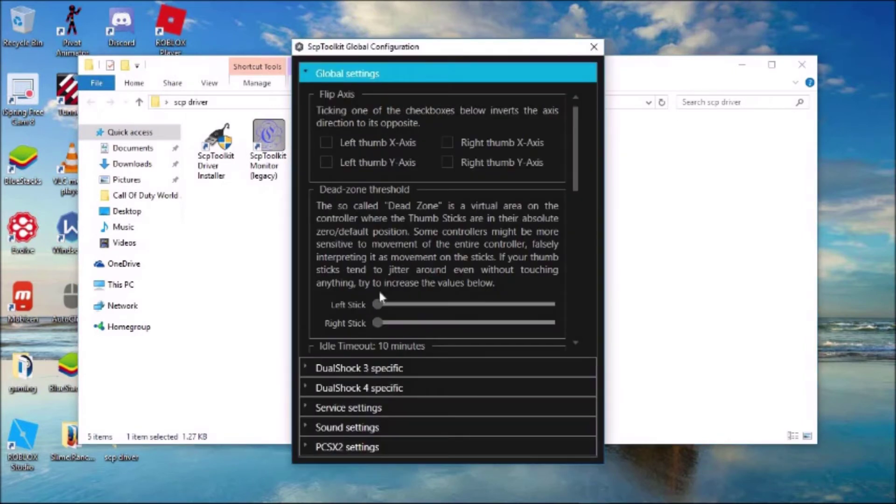
{"action": "left_click", "coordinate": [336, 389]}
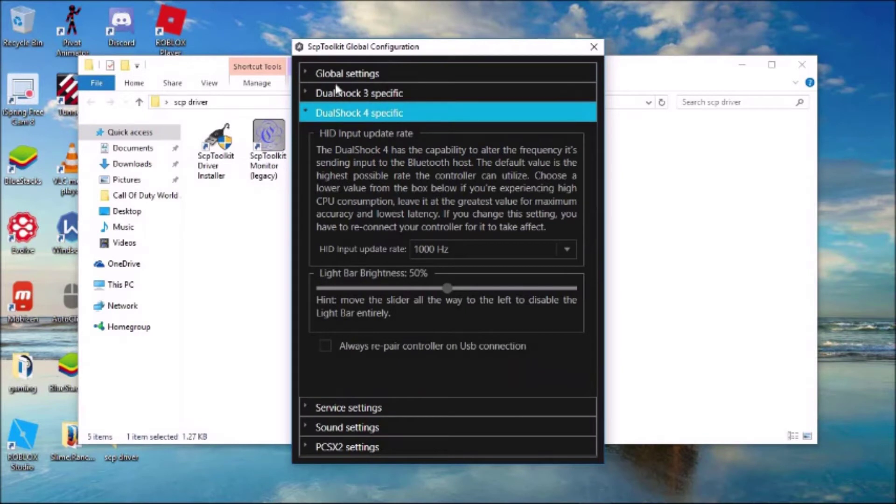
{"action": "left_click", "coordinate": [343, 96]}
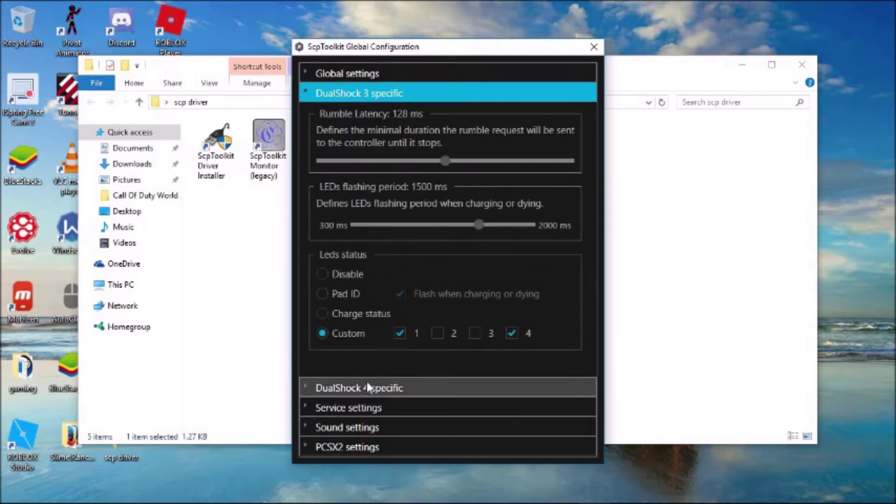
Try the LED status options, return to Custom, and keep the flashing period at 1500 ms
{"action": "left_click", "coordinate": [330, 293]}
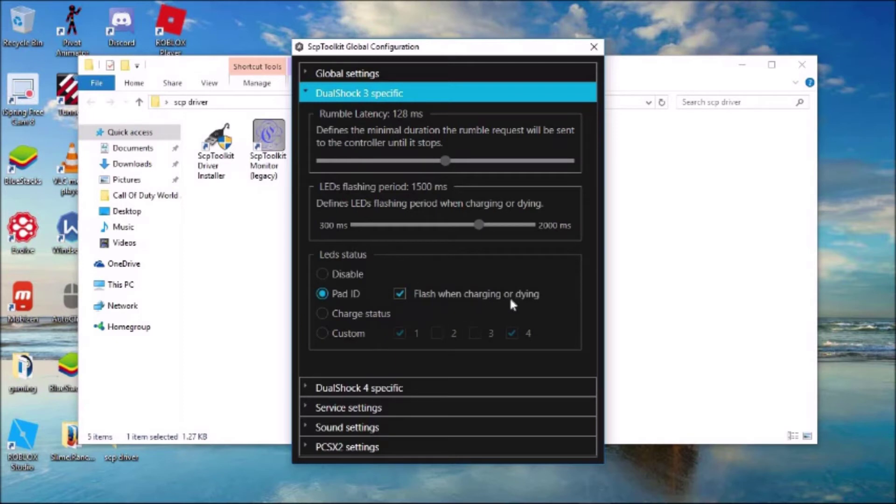
{"action": "left_click", "coordinate": [334, 275]}
{"action": "left_click", "coordinate": [322, 295]}
{"action": "left_click", "coordinate": [320, 336]}
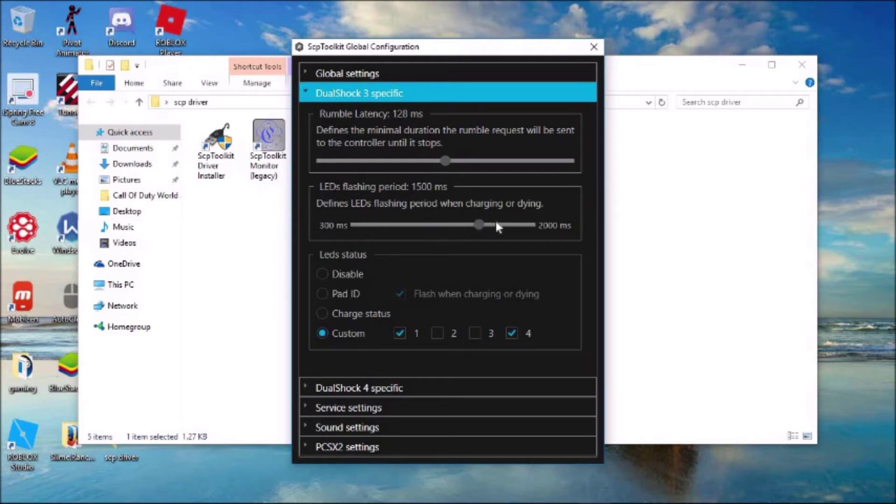
{"action": "left_click_drag", "start_coordinate": [495, 224], "coordinate": [537, 224]}
{"action": "left_click_drag", "start_coordinate": [530, 224], "coordinate": [500, 224]}
{"action": "left_click", "coordinate": [359, 96]}
Look through the Service, Sound and PCSX2 sections, then close the configuration and the scp driver folder without changes
{"action": "left_click", "coordinate": [367, 403]}
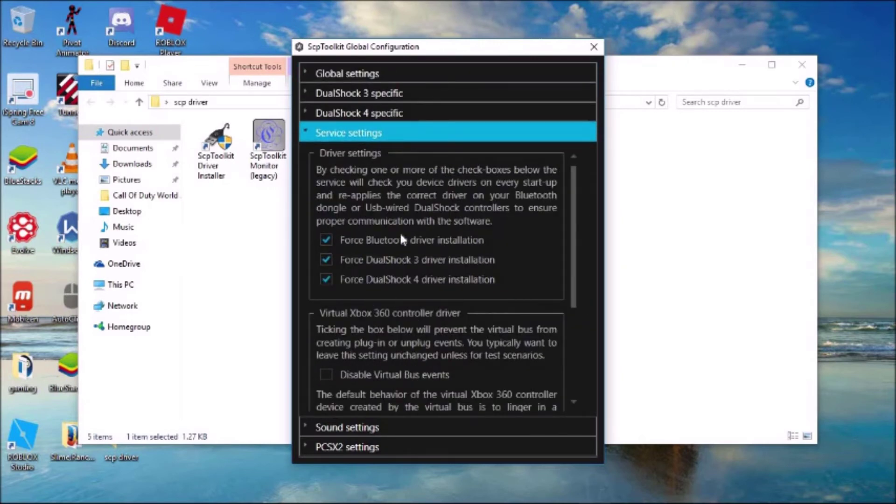
{"action": "left_click", "coordinate": [369, 427]}
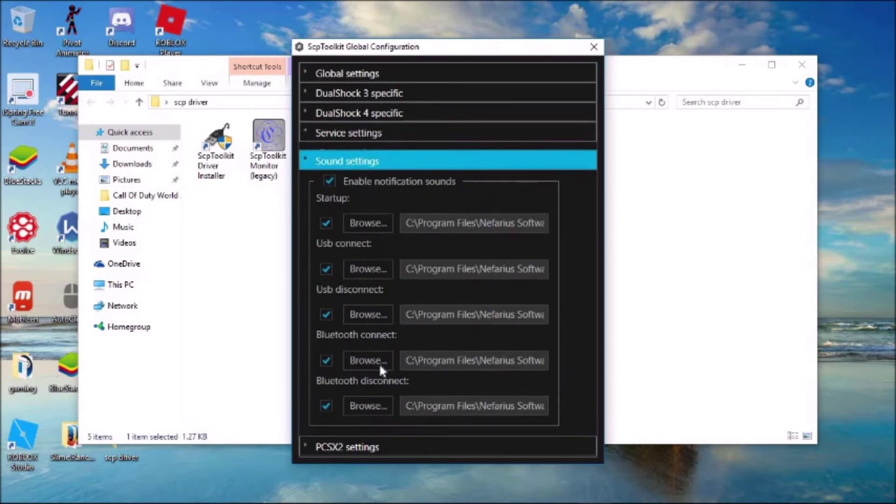
{"action": "left_click", "coordinate": [394, 445]}
{"action": "left_click", "coordinate": [594, 47]}
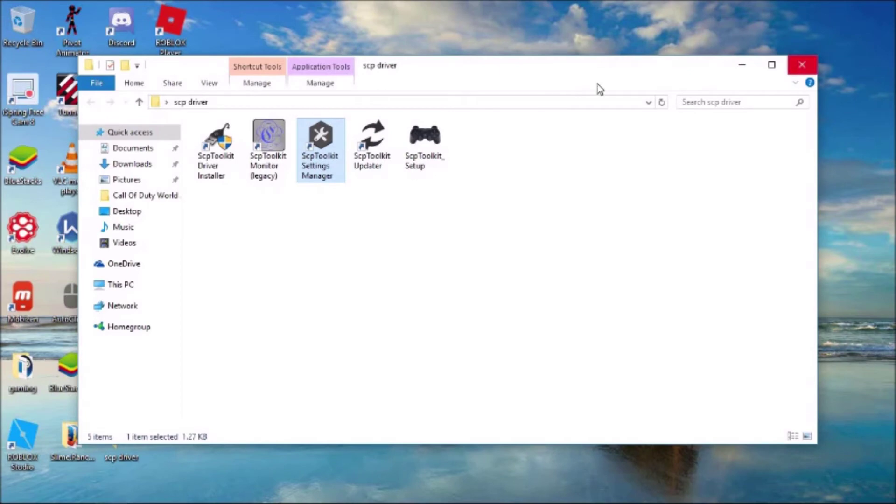
{"action": "left_click", "coordinate": [802, 65]}
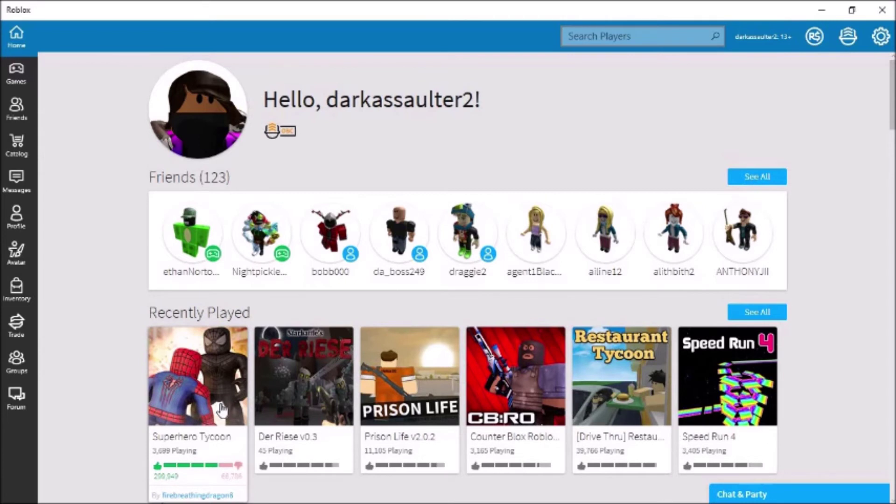
Open Speed Run 4 from Recently Played and start playing it
{"action": "left_click", "coordinate": [747, 364]}
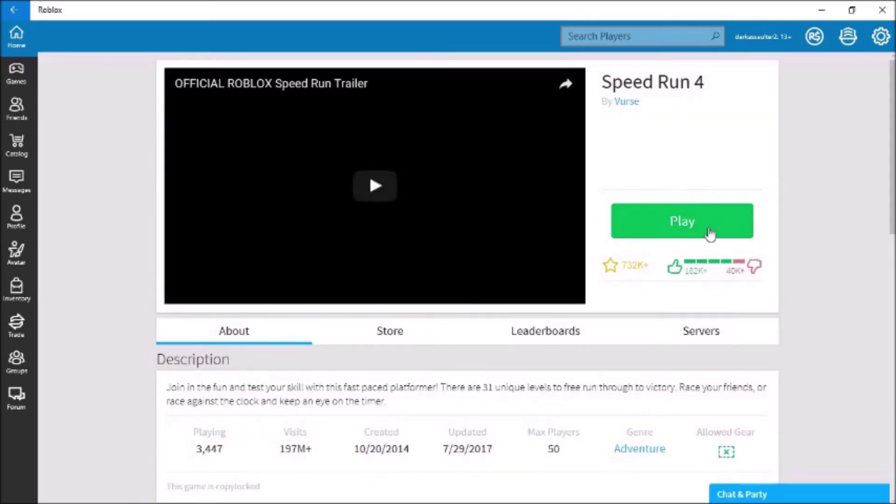
{"action": "left_click", "coordinate": [710, 234]}
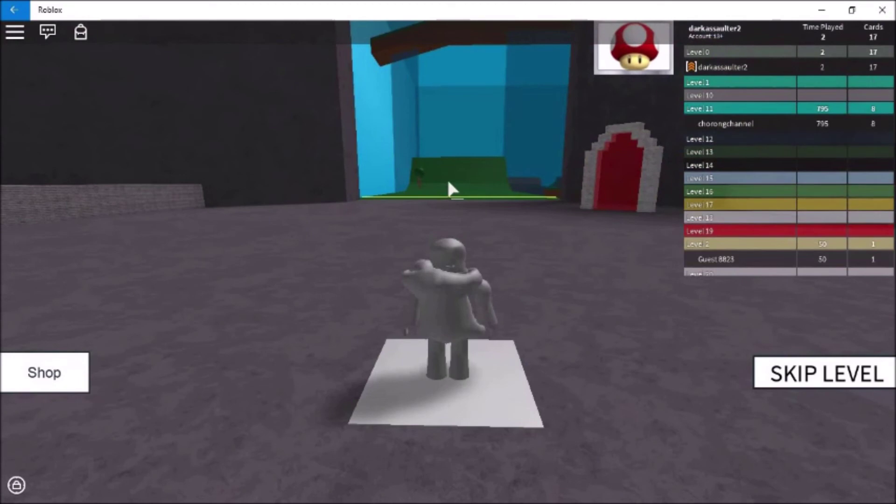
Run the avatar off the spawn pad, across the grass and up onto the green ramp
{"action": "key", "text": "w"}
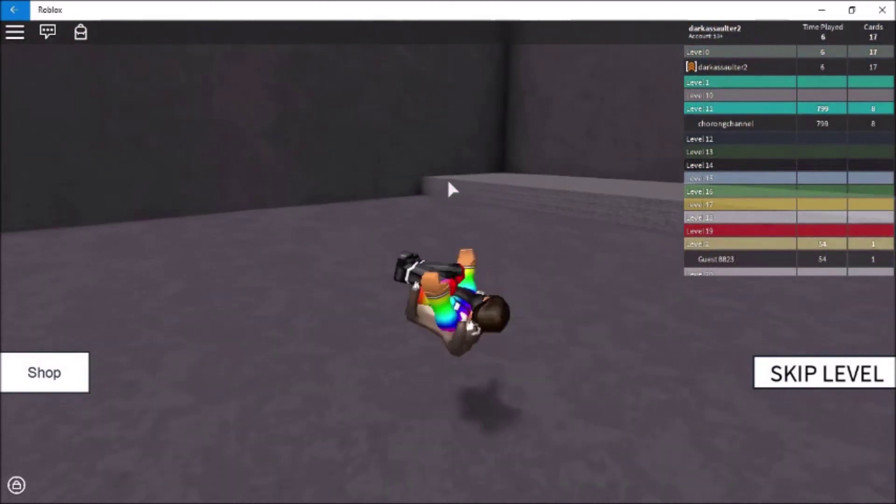
{"action": "key", "text": "d"}
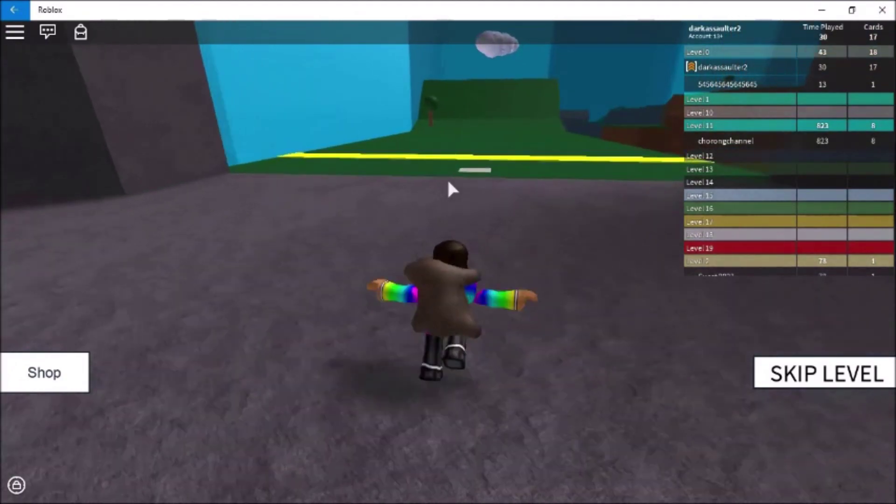
{"action": "key", "text": "w"}
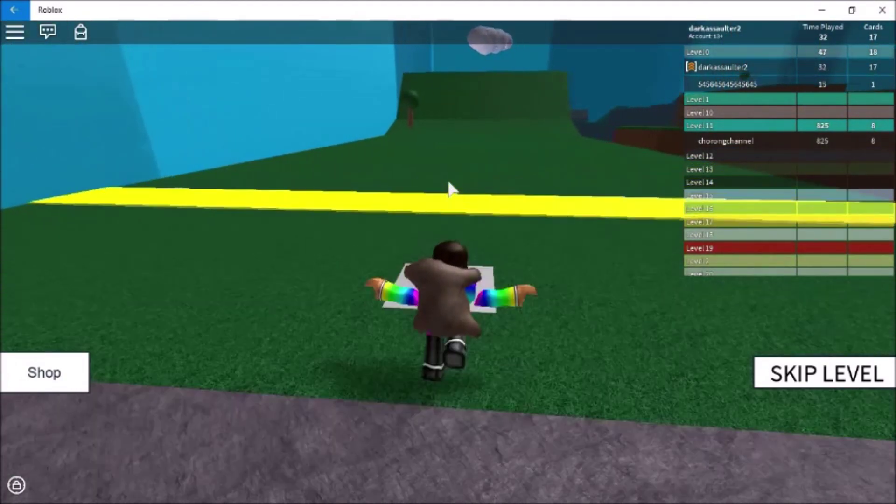
{"action": "key", "text": "w"}
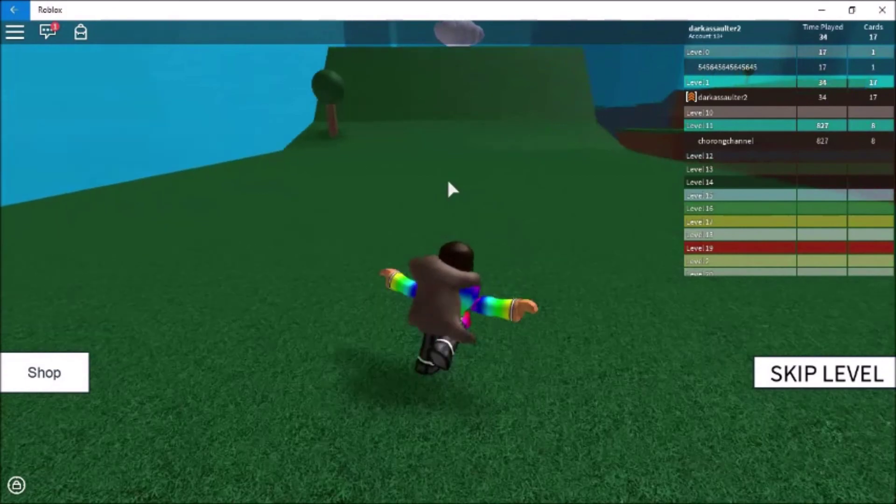
{"action": "key", "text": "w"}
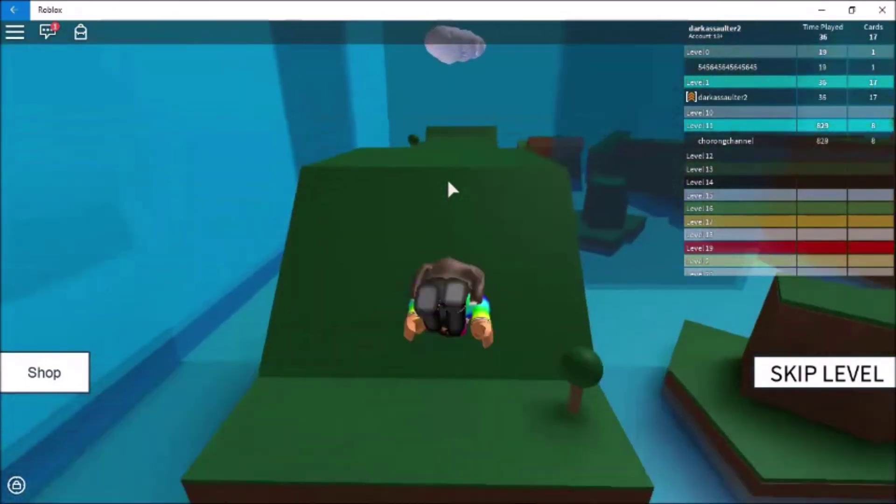
{"action": "key", "text": "w"}
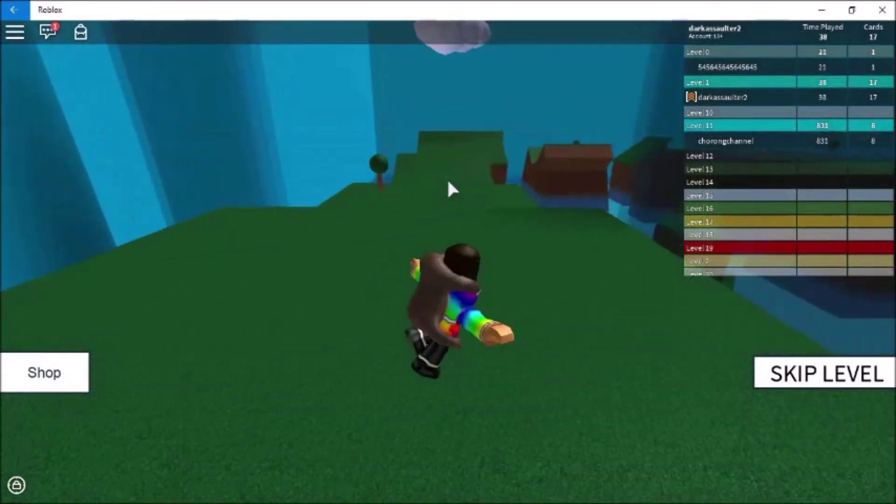
{"action": "key", "text": "w"}
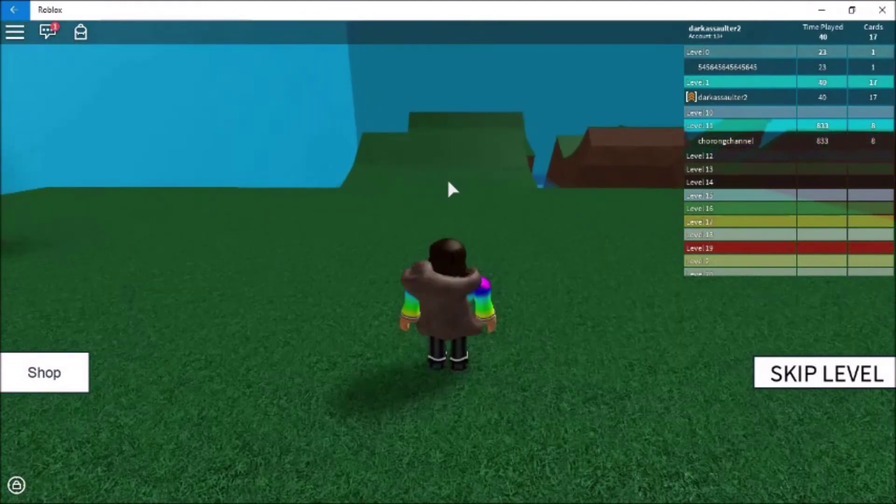
{"action": "key", "text": "w"}
{"action": "key", "text": "space"}
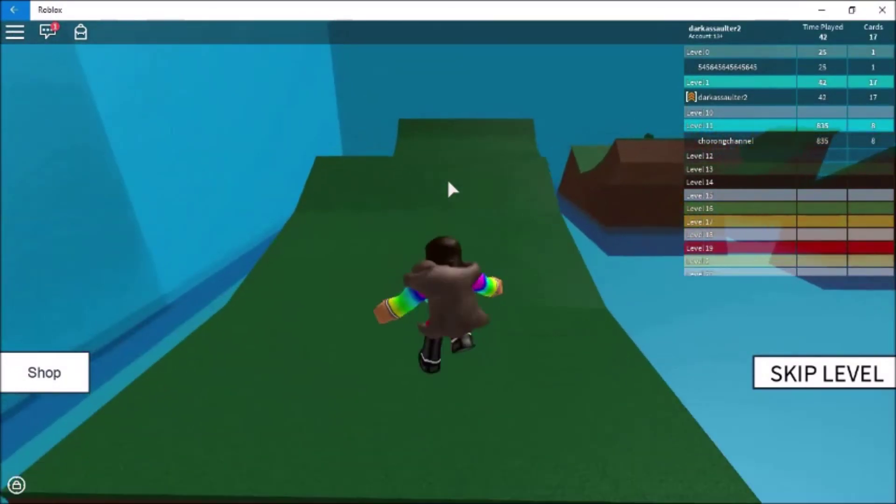
{"action": "key", "text": "w"}
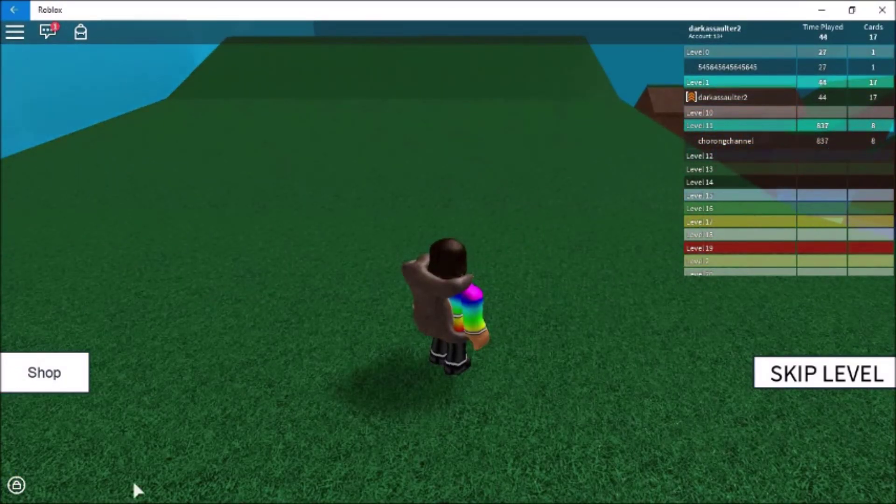
Lock the camera behind the avatar and run it down the grassy ramps
{"action": "key", "text": "shift"}
{"action": "key", "text": "w"}
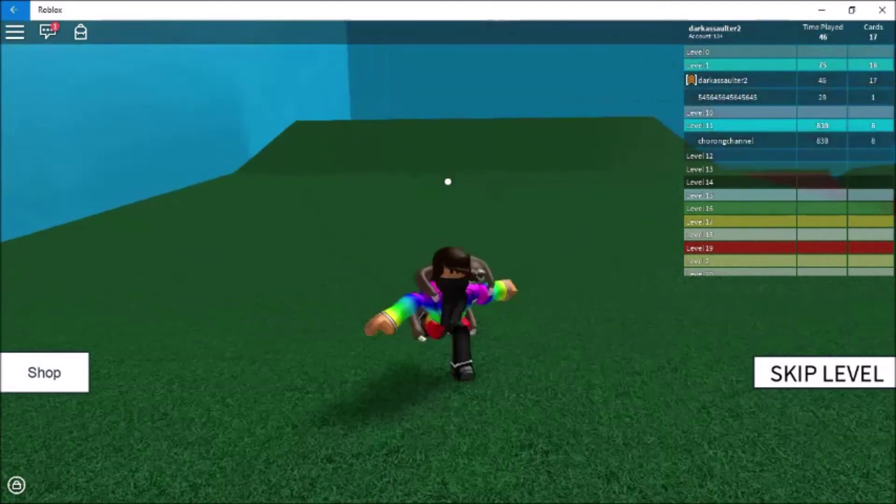
{"action": "key", "text": "w"}
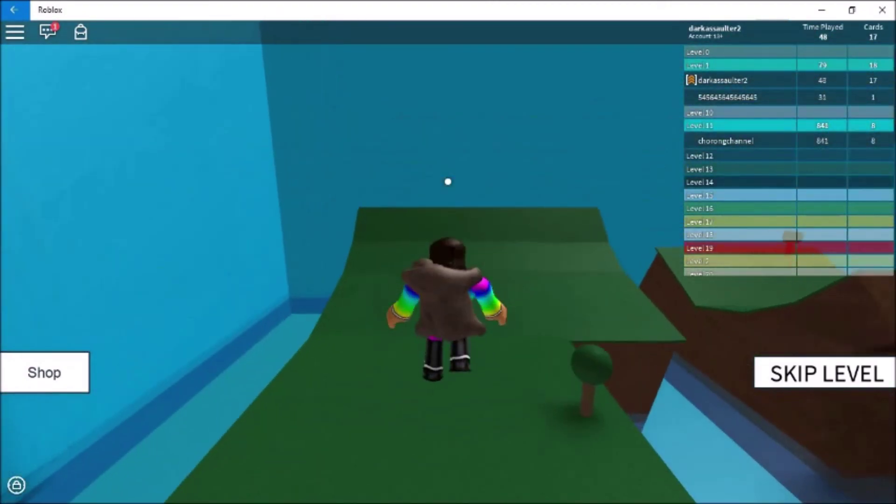
{"action": "key", "text": "w"}
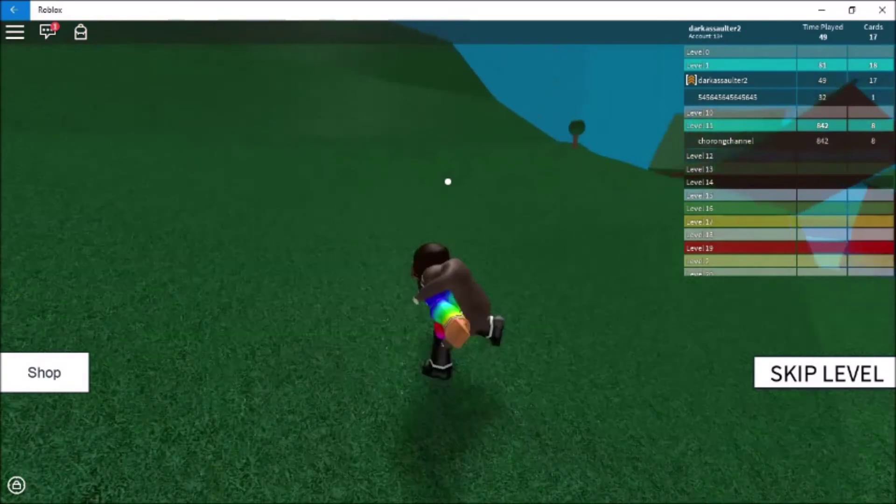
{"action": "key", "text": "w"}
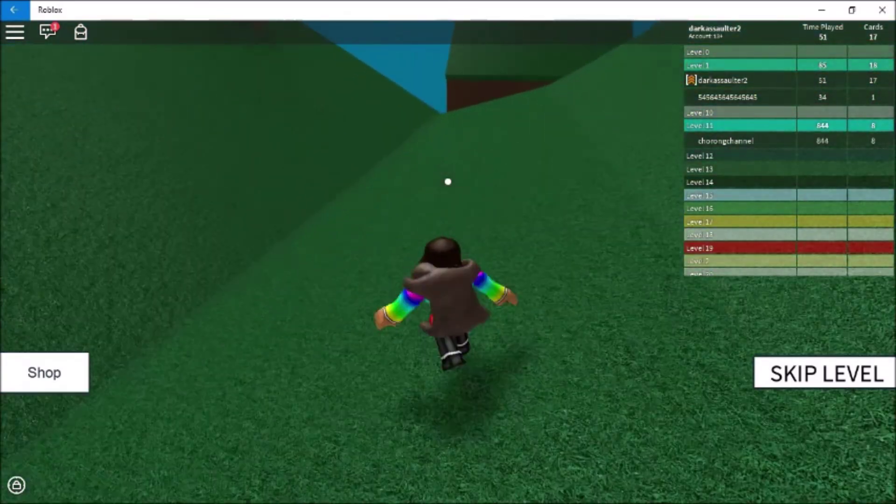
{"action": "key", "text": "w"}
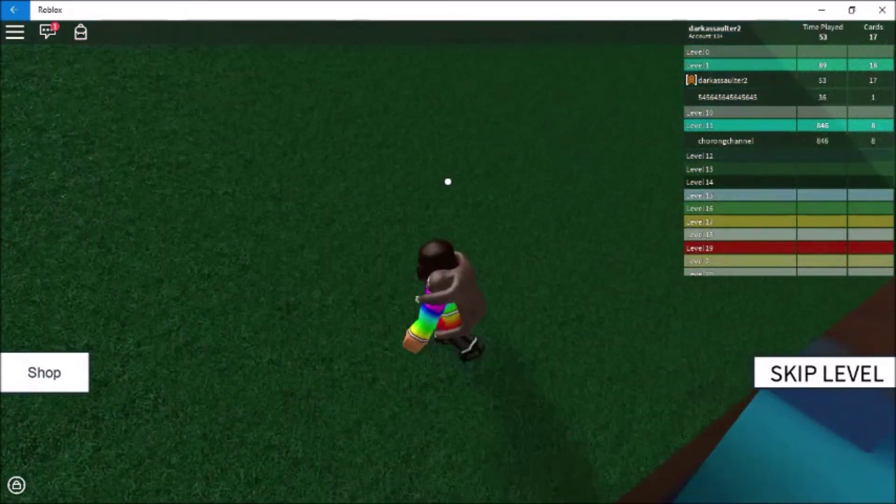
{"action": "key", "text": "w"}
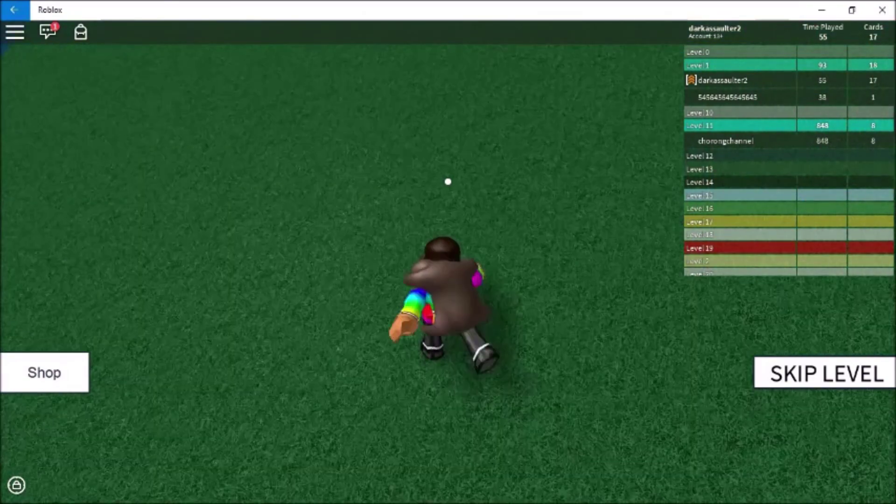
Leave the Speed Run 4 session and confirm, returning to the game page
{"action": "key", "text": "w"}
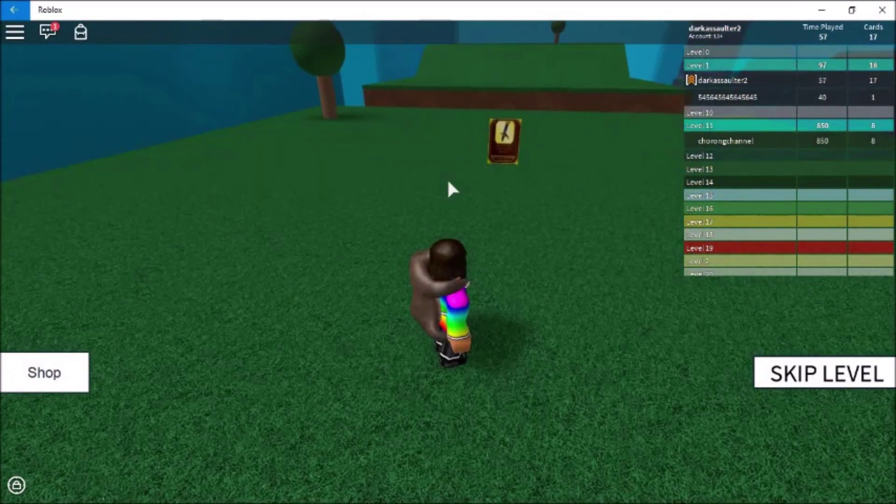
{"action": "key", "text": "Escape"}
{"action": "key", "text": "l"}
{"action": "key", "text": "Return"}
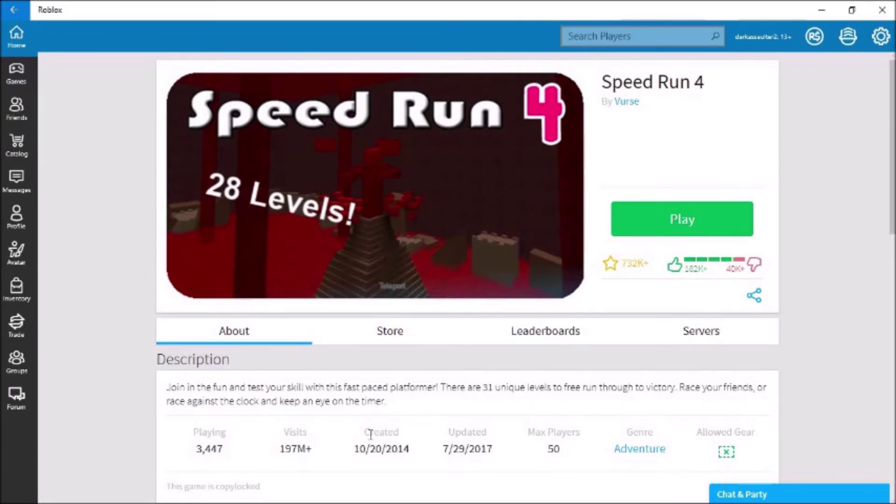
Close Roblox and open Windows Settings by searching 'settings'
{"action": "left_click", "coordinate": [882, 9]}
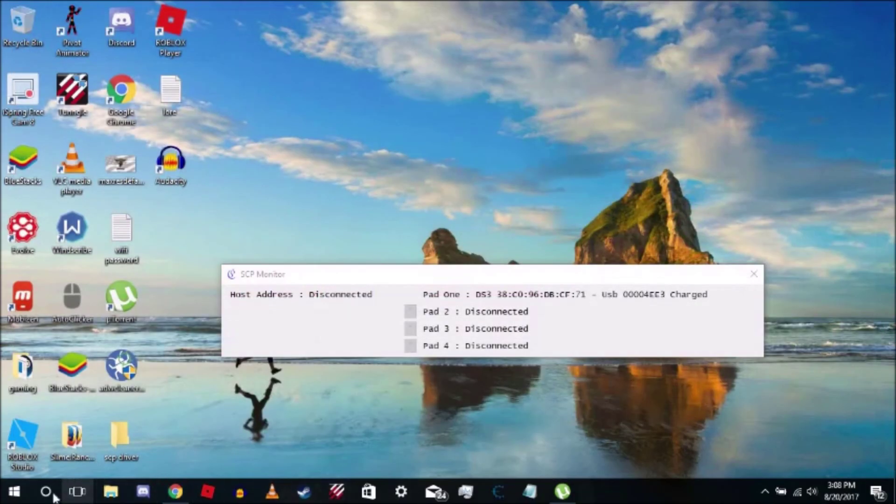
{"action": "left_click", "coordinate": [46, 491]}
{"action": "type", "text": "s"}
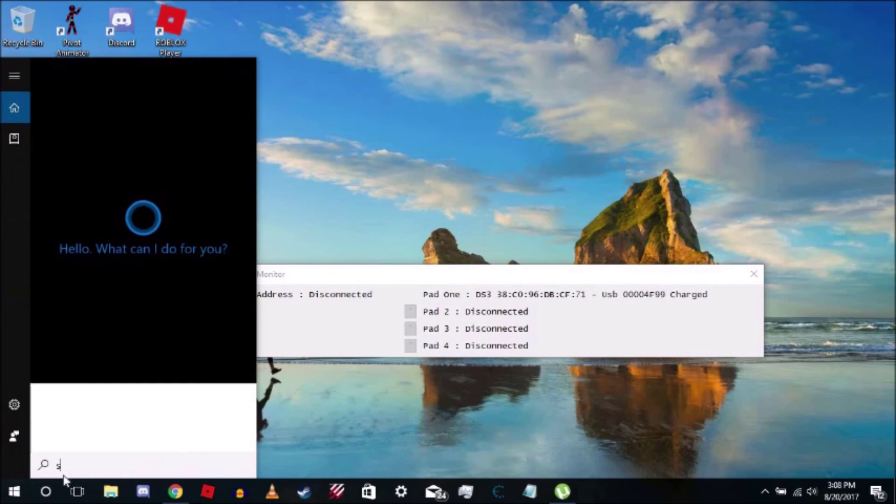
{"action": "type", "text": "etting"}
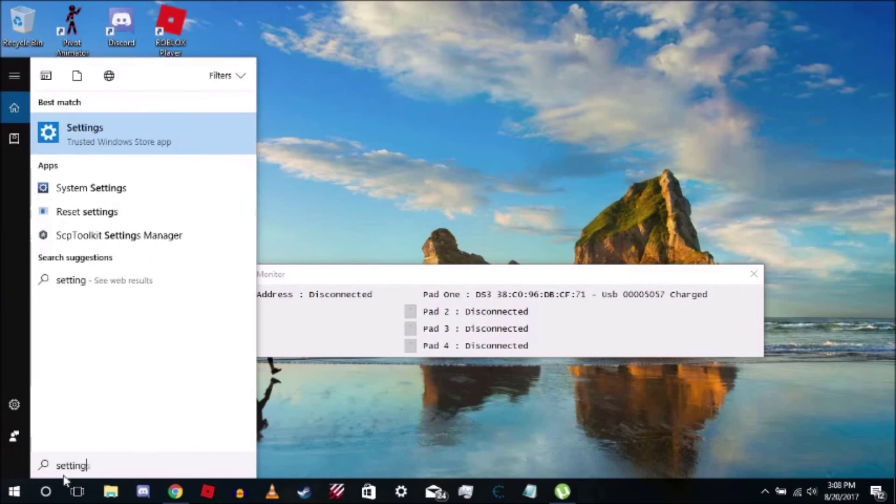
{"action": "type", "text": "s"}
{"action": "key", "text": "Return"}
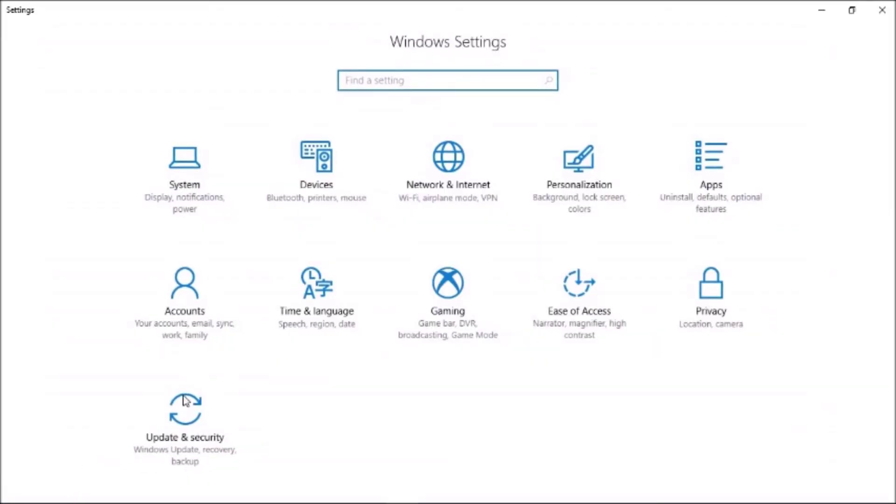
Confirm Devices and Printers lists the PLAYSTATION(R)3 Controller, then close that window
{"action": "left_click", "coordinate": [334, 156]}
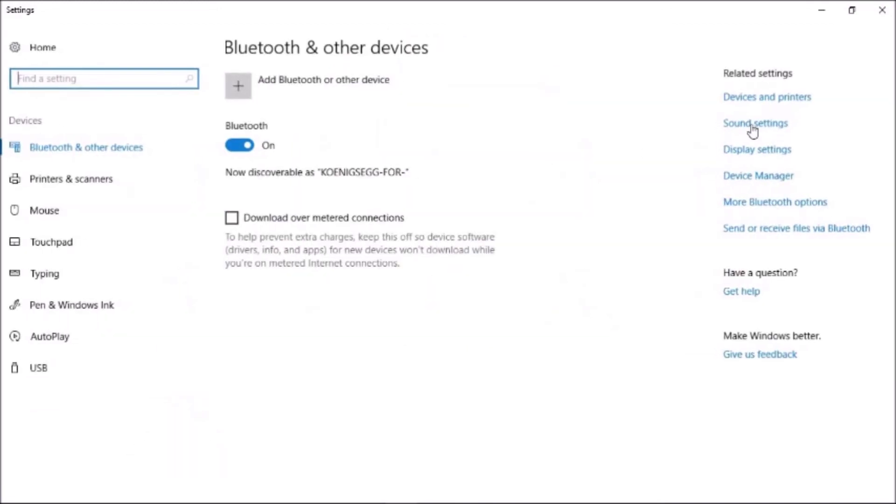
{"action": "left_click", "coordinate": [772, 98]}
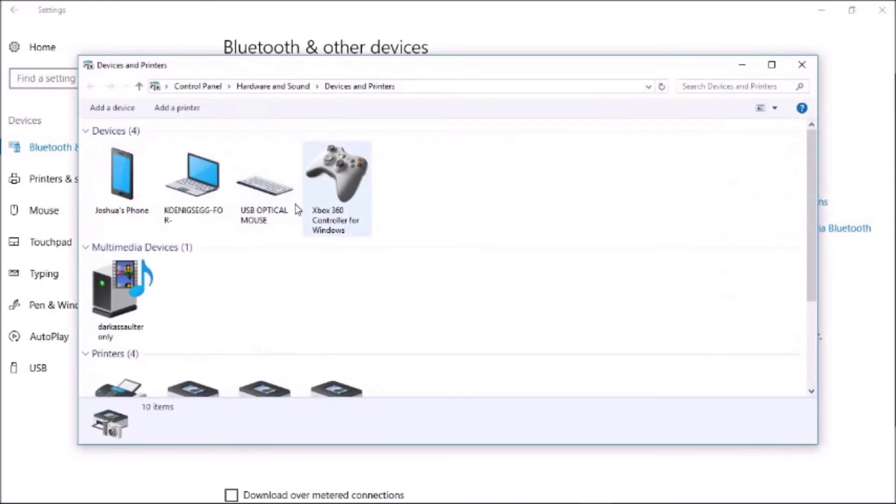
{"action": "scroll", "coordinate": [280, 215], "scroll_direction": "down", "scroll_amount": 5}
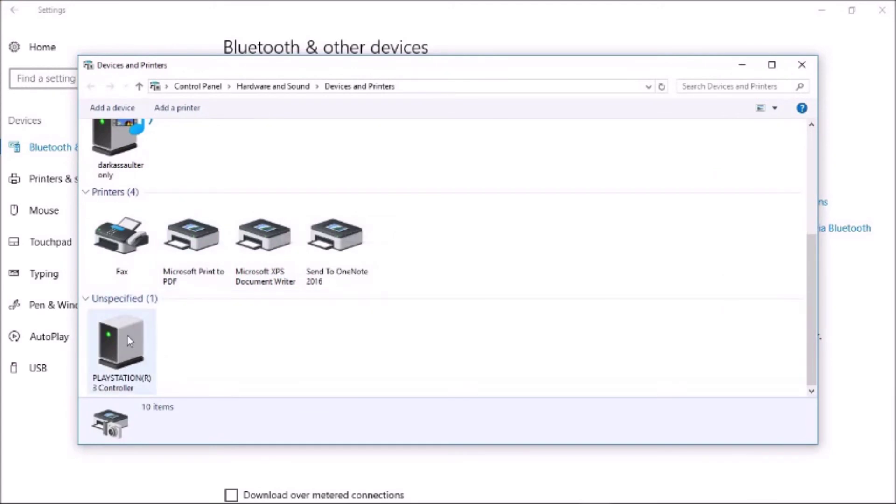
{"action": "scroll", "coordinate": [187, 341], "scroll_direction": "up", "scroll_amount": 4}
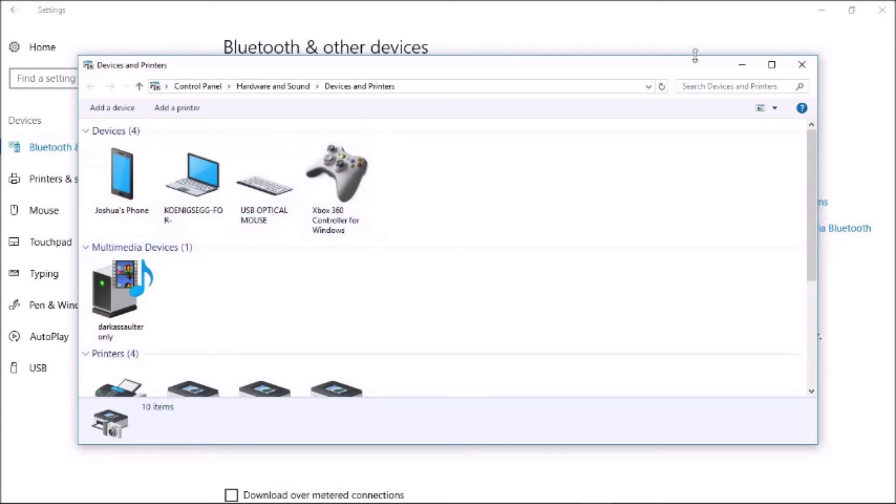
{"action": "left_click", "coordinate": [801, 65]}
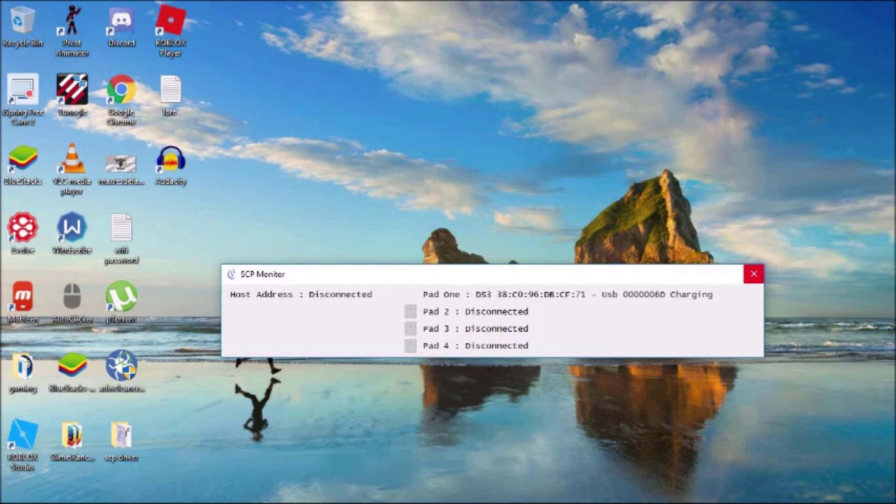
{"action": "key", "text": "super+g"}
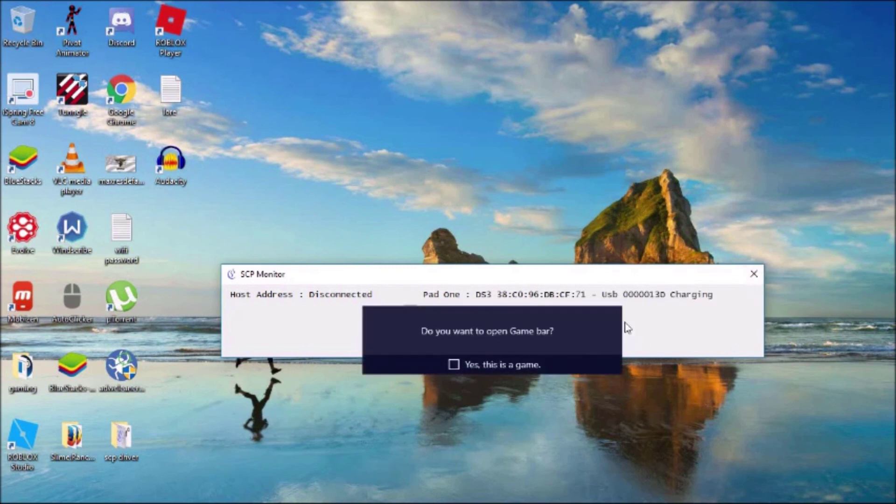
Dismiss the Game bar prompt and close the SCP Monitor window
{"action": "left_click", "coordinate": [614, 315]}
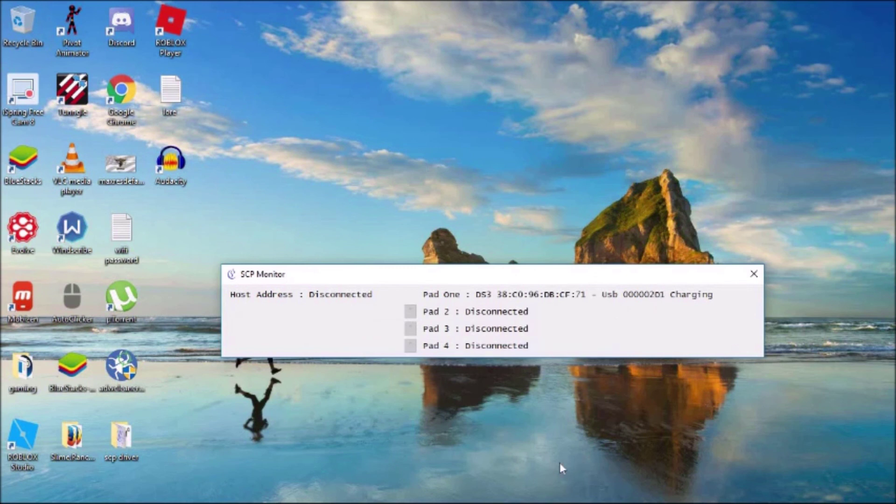
{"action": "left_click", "coordinate": [753, 274]}
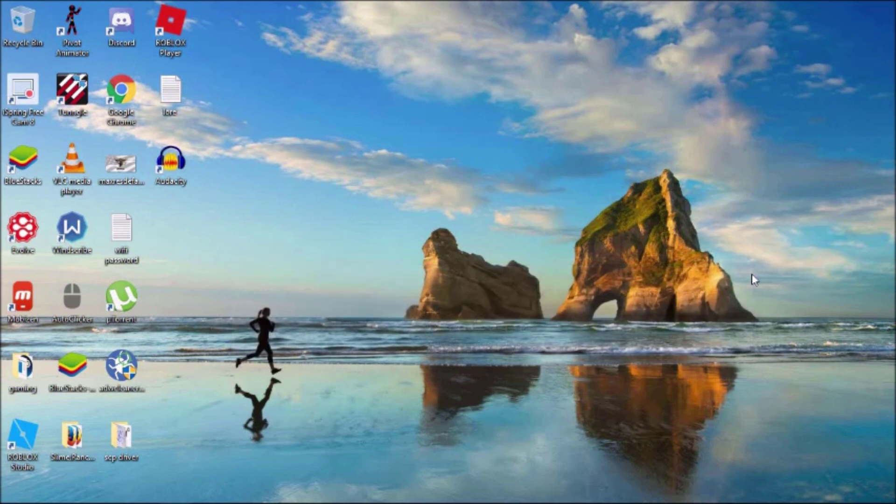